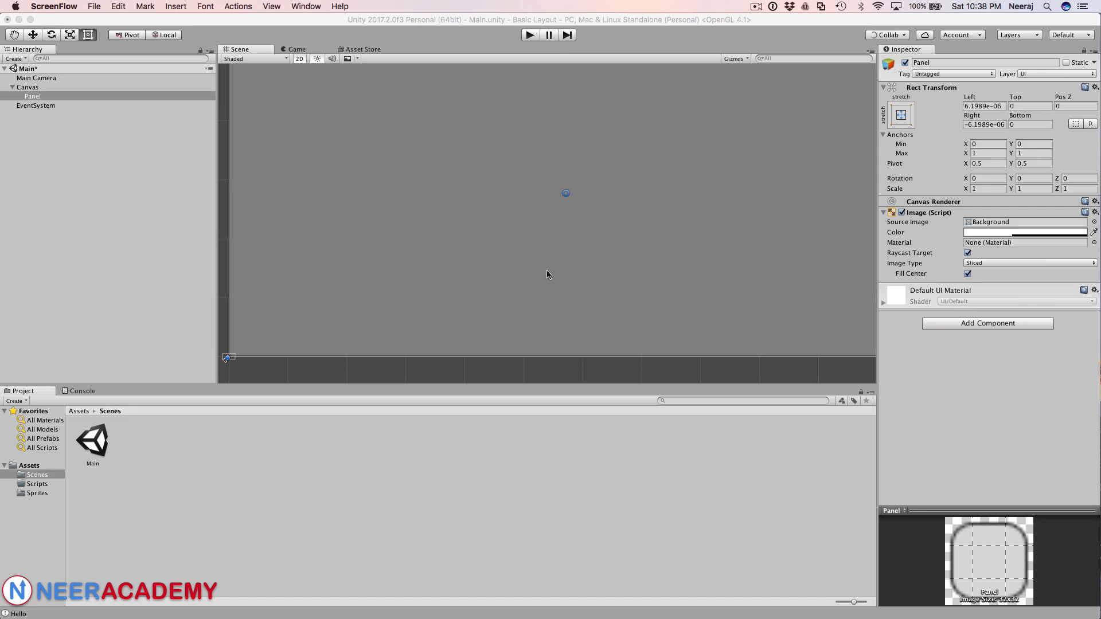
# Add a UI Button as a child of the Panel in the scene hierarchy
pyautogui.click(53, 97)
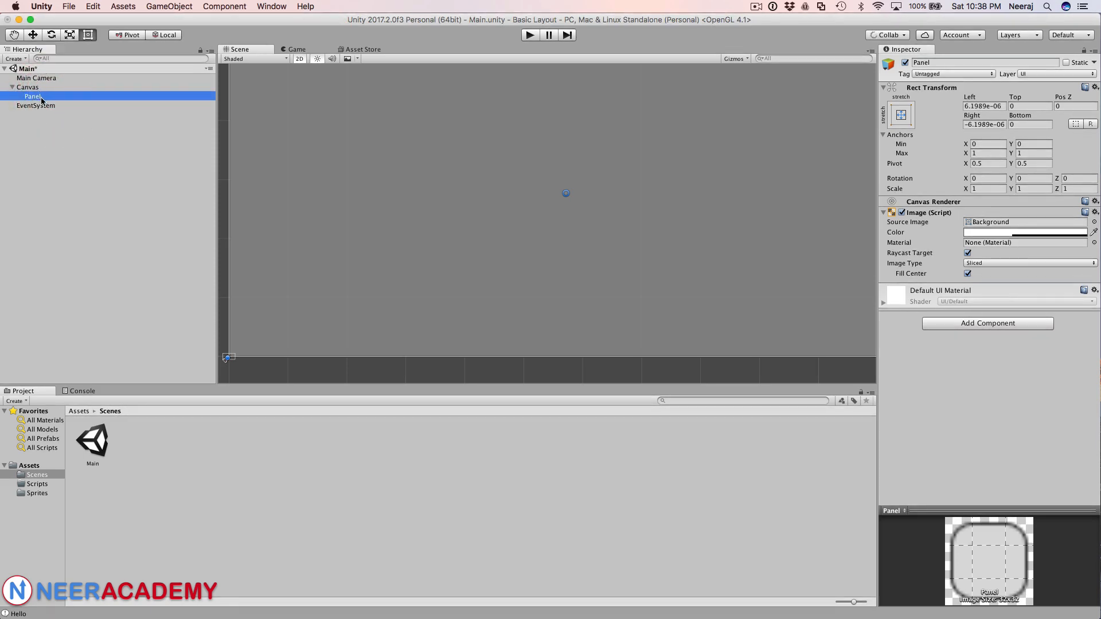
pyautogui.rightClick(41, 100)
pyautogui.moveTo(91, 267)
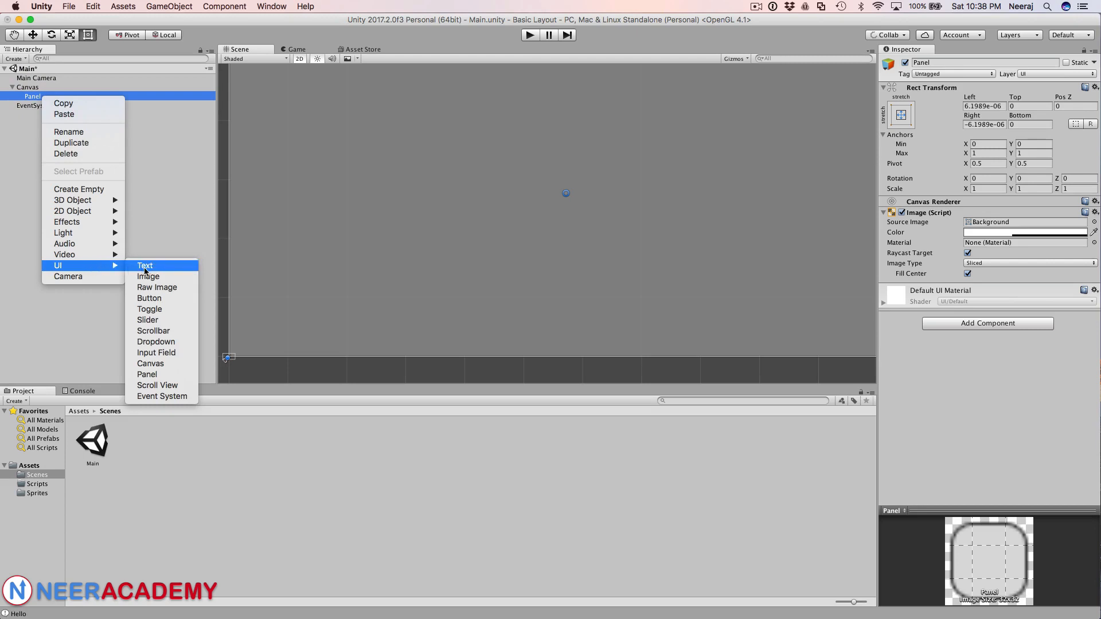
pyautogui.click(157, 300)
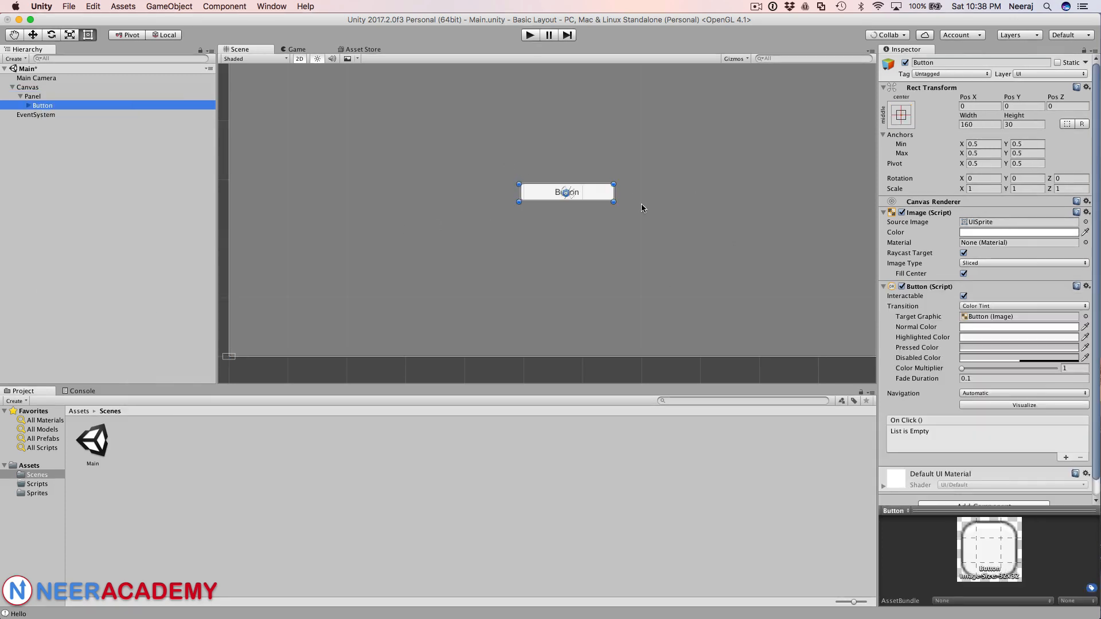
# Switch to the Rect tool with the whole panel in view and select the button in the scene
pyautogui.press('shift')
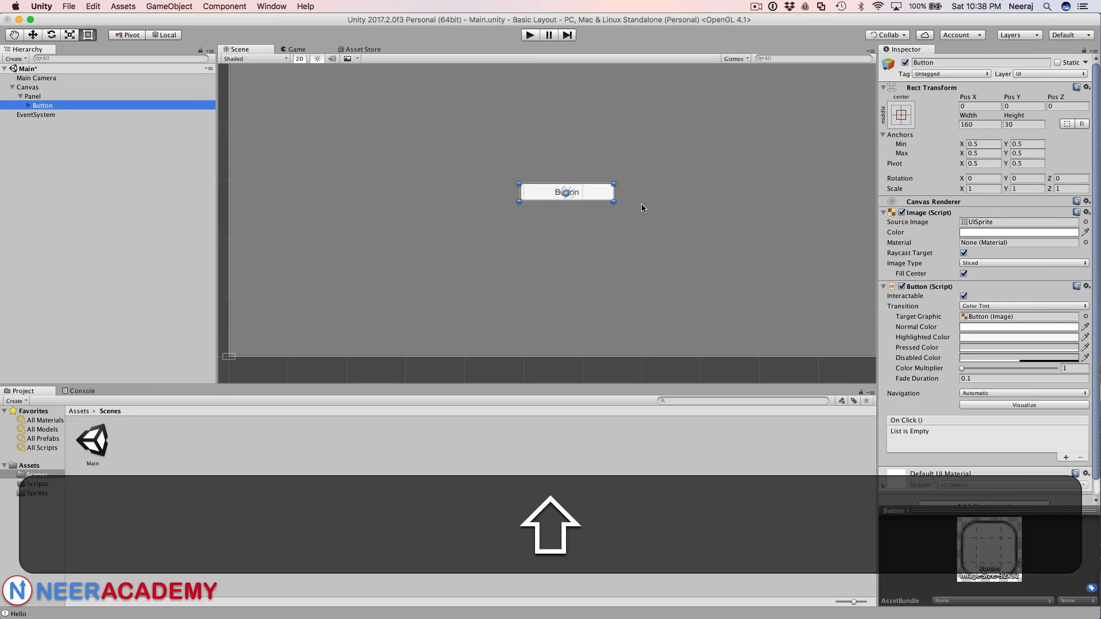
pyautogui.scroll(-2, 430, 157)
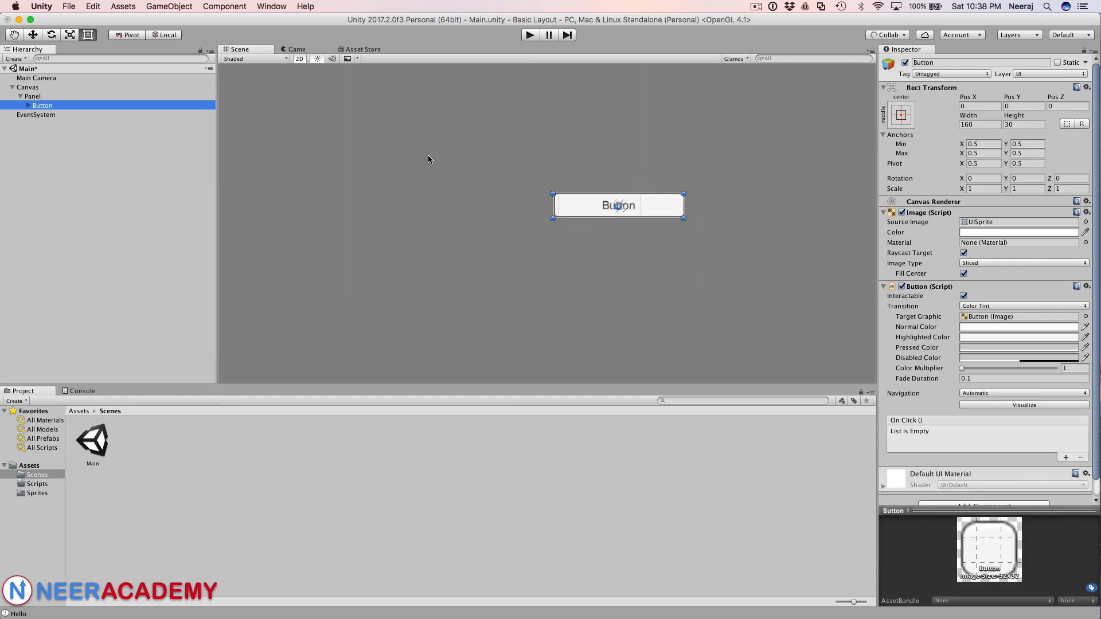
pyautogui.scroll(-1, 428, 159)
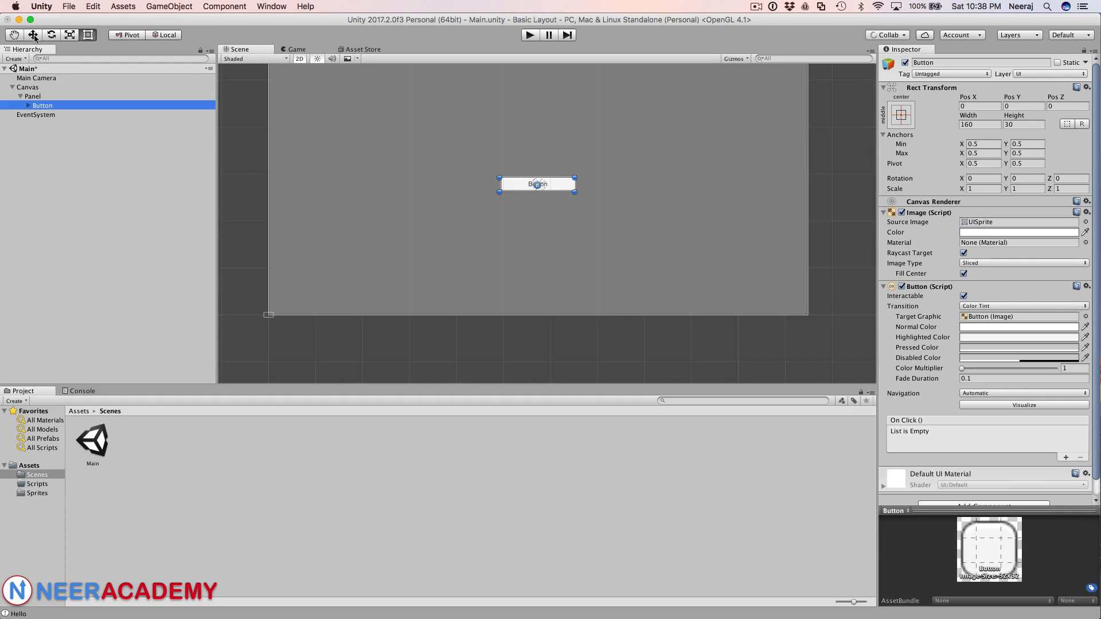
pyautogui.click(15, 35)
pyautogui.moveTo(245, 98); pyautogui.dragTo(252, 135)
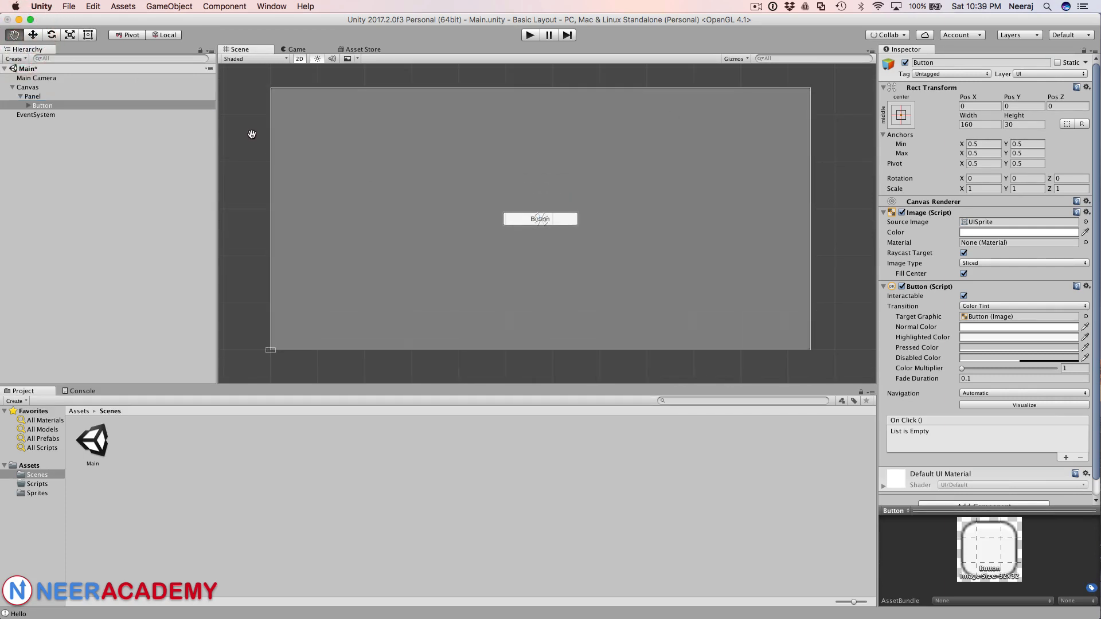
pyautogui.click(88, 35)
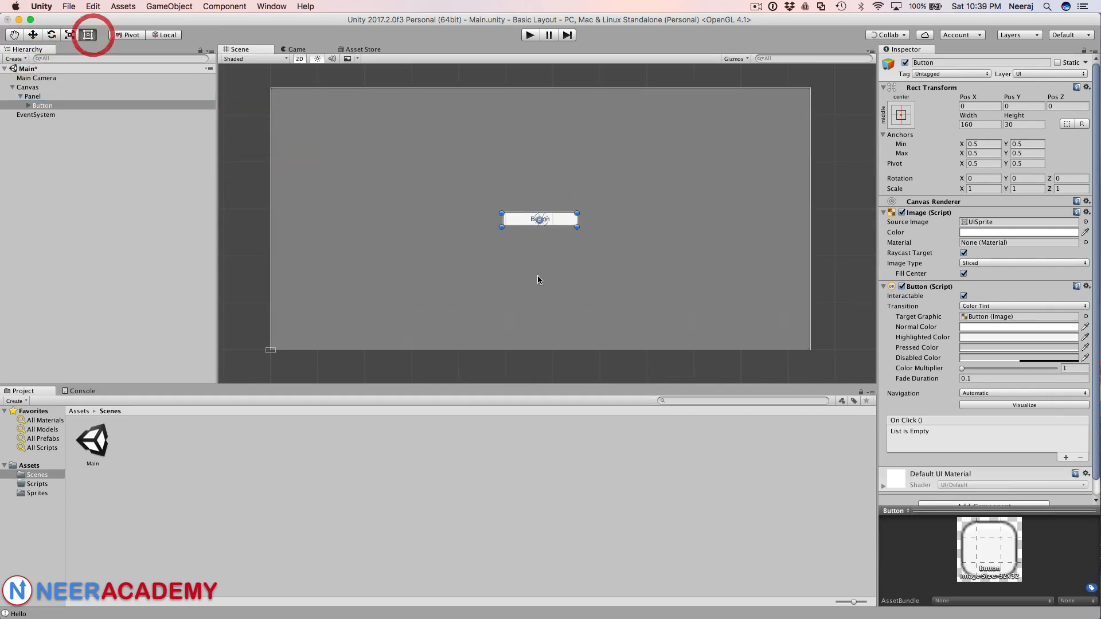
pyautogui.click(604, 210)
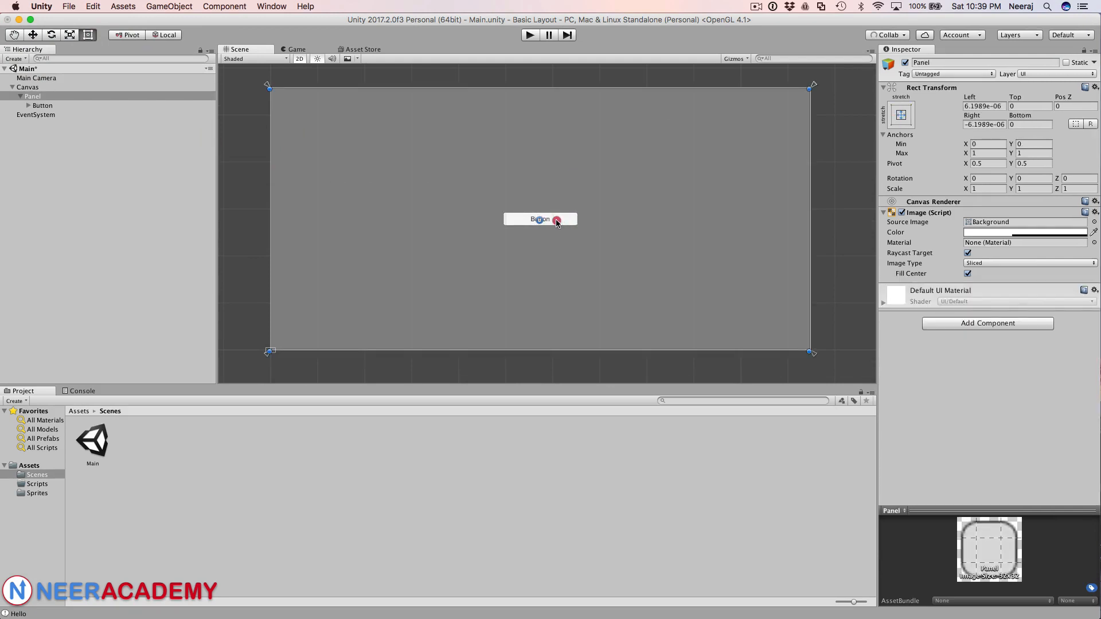
pyautogui.click(557, 220)
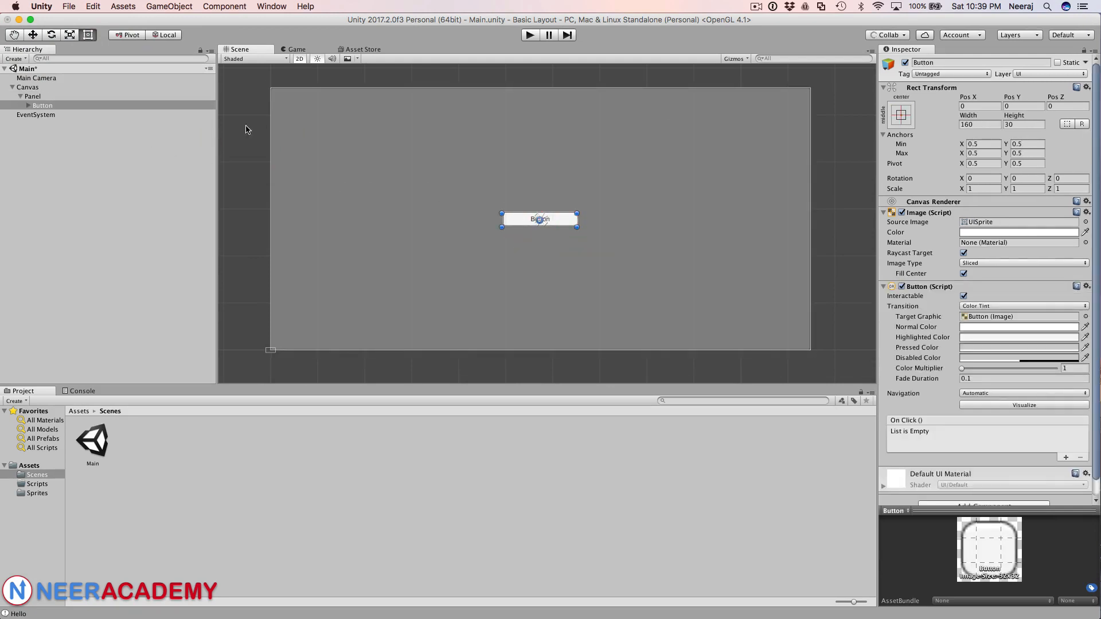
# Expand the Button in the hierarchy, inspect its child Text object's properties and reselect the Button
pyautogui.click(27, 105)
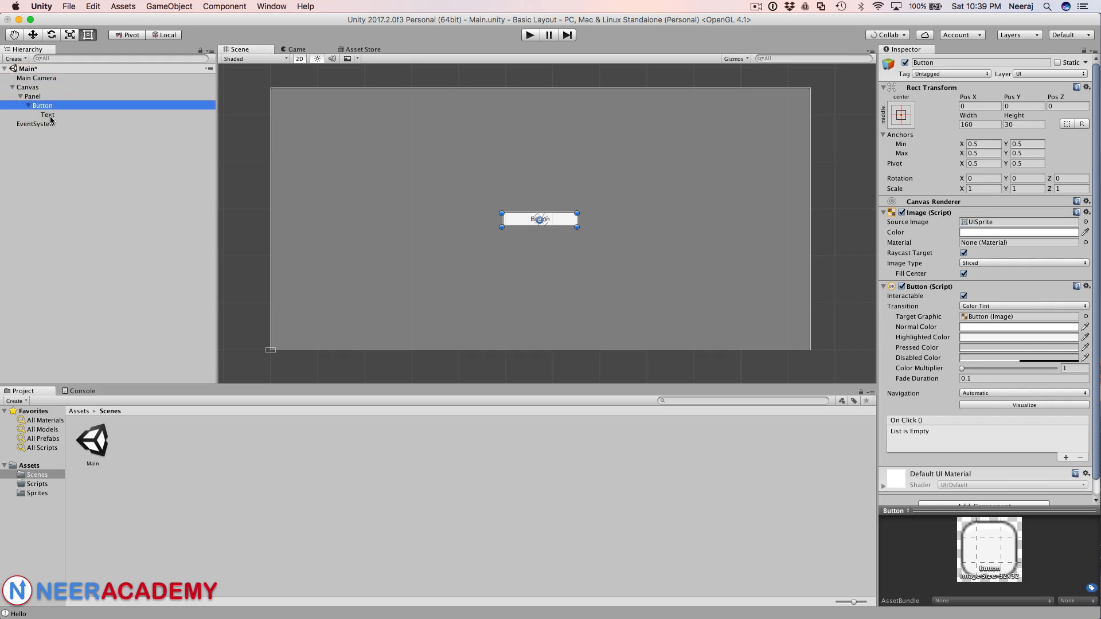
pyautogui.click(51, 115)
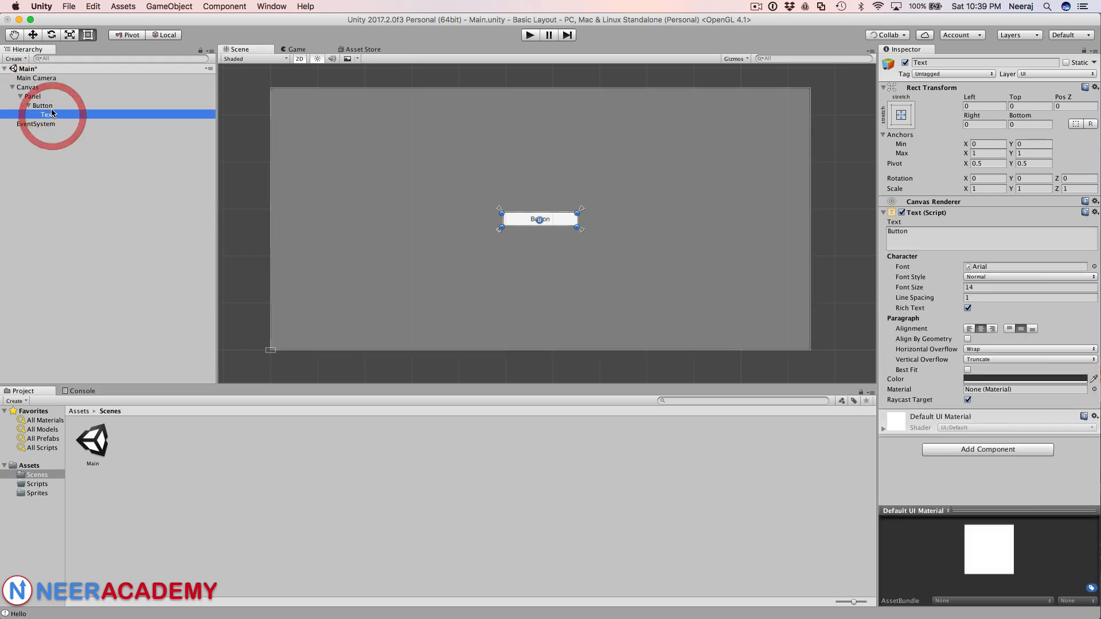
pyautogui.click(49, 106)
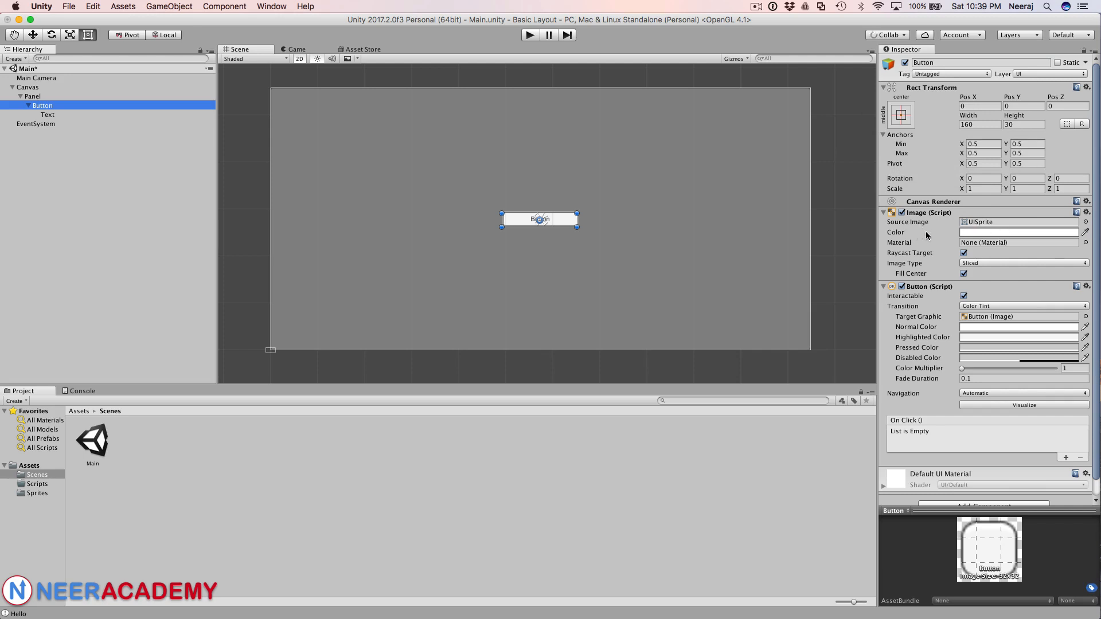
# Examine the colour picker, the available materials and the image type options of the button's Image component
pyautogui.click(973, 233)
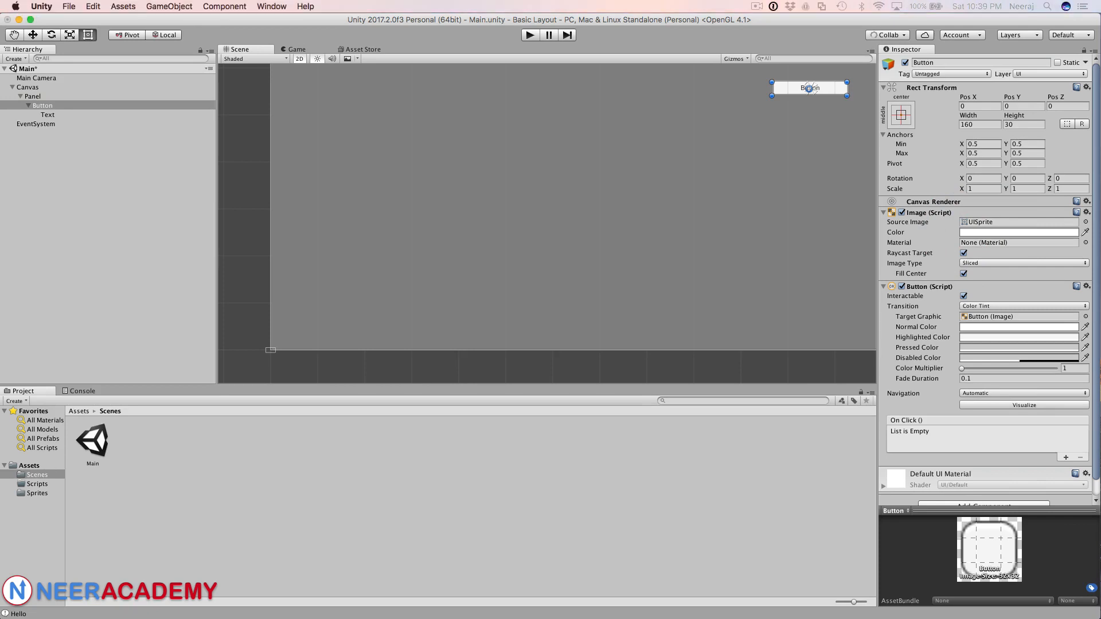
pyautogui.click(990, 231)
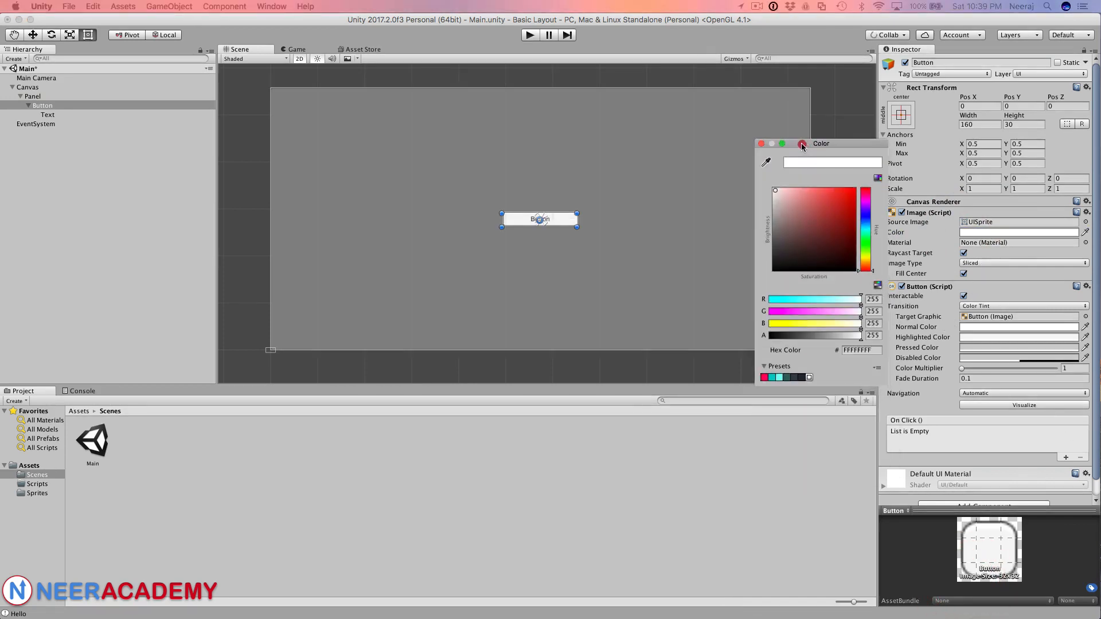
pyautogui.moveTo(844, 143); pyautogui.dragTo(771, 107)
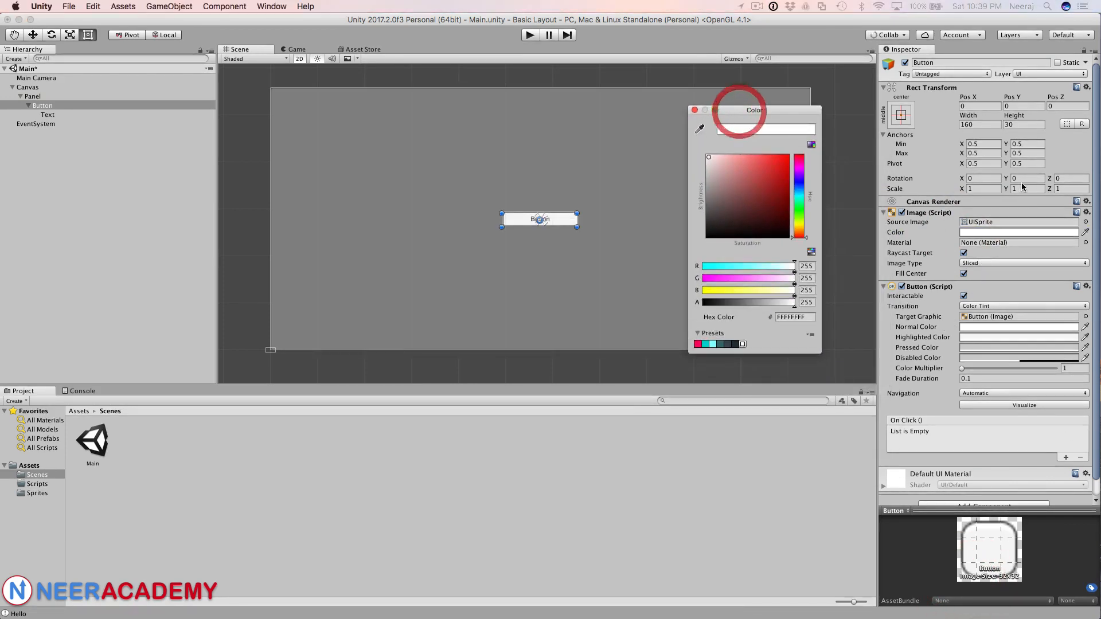
pyautogui.click(695, 110)
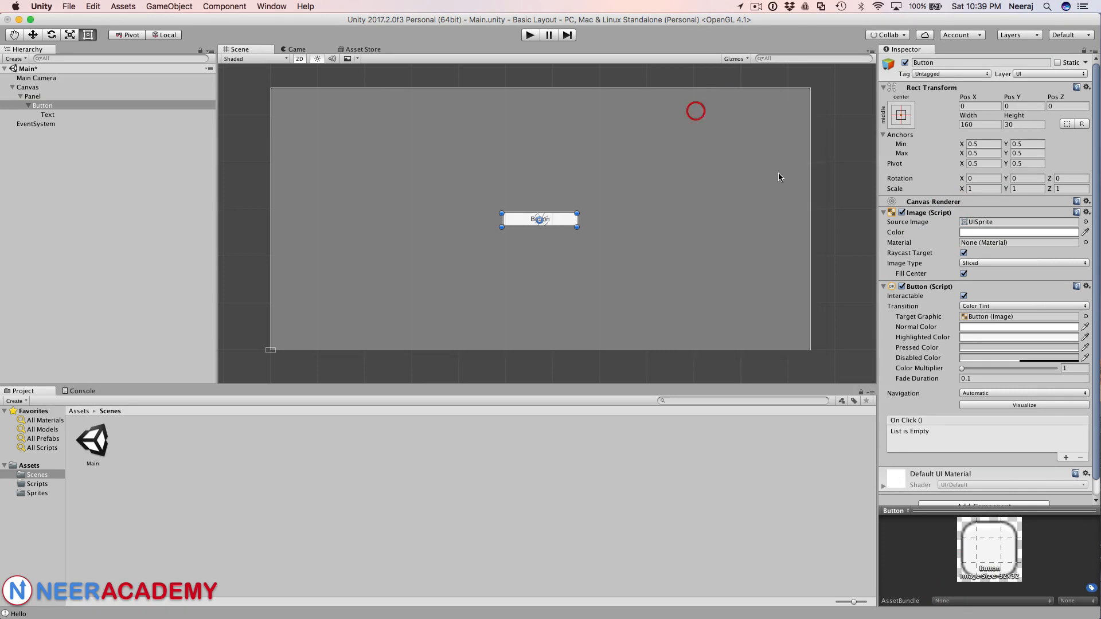
pyautogui.click(978, 244)
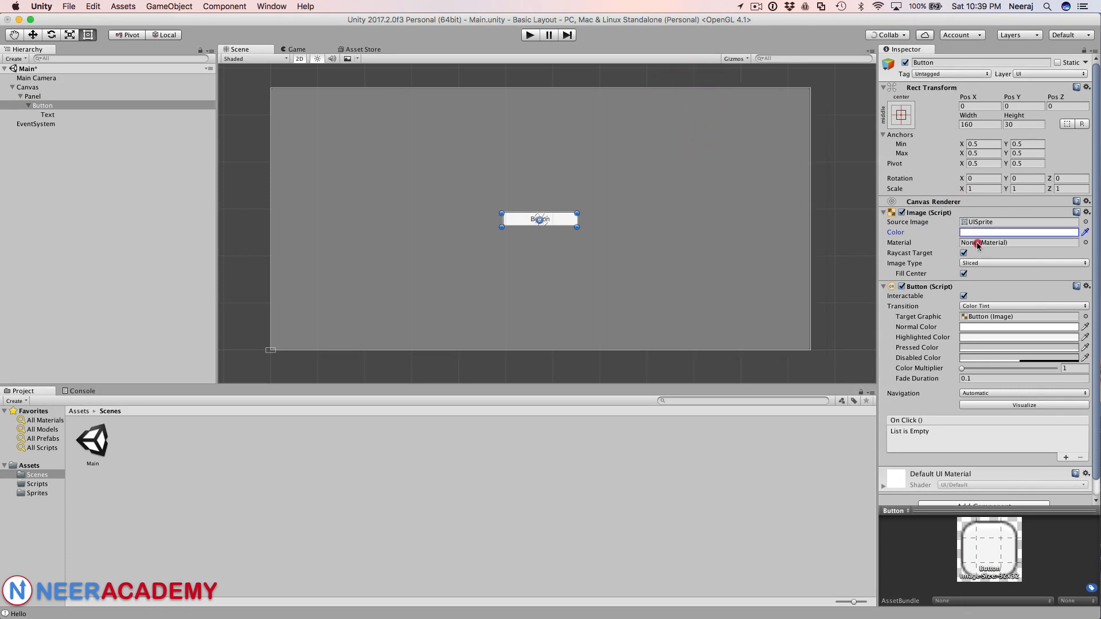
pyautogui.click(1086, 243)
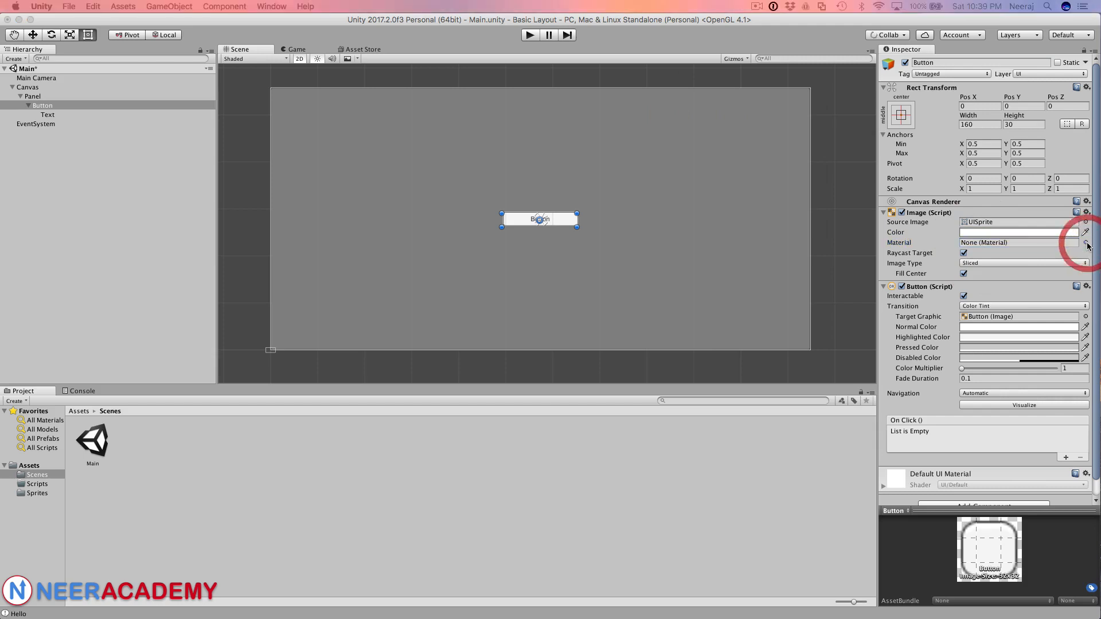
pyautogui.moveTo(635, 321); pyautogui.dragTo(806, 213)
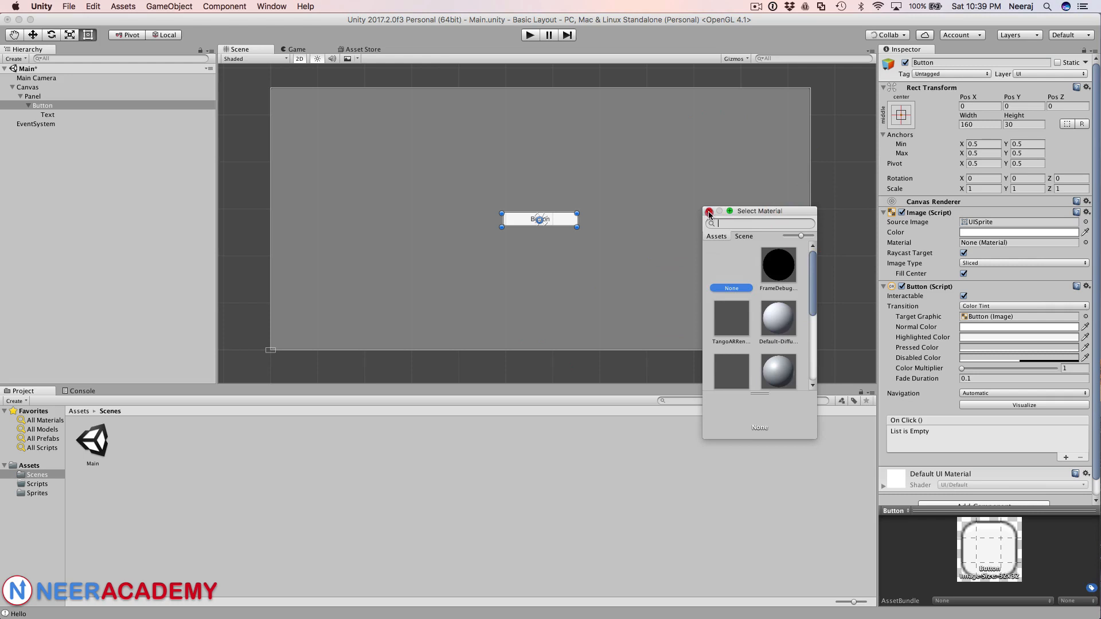
pyautogui.click(708, 211)
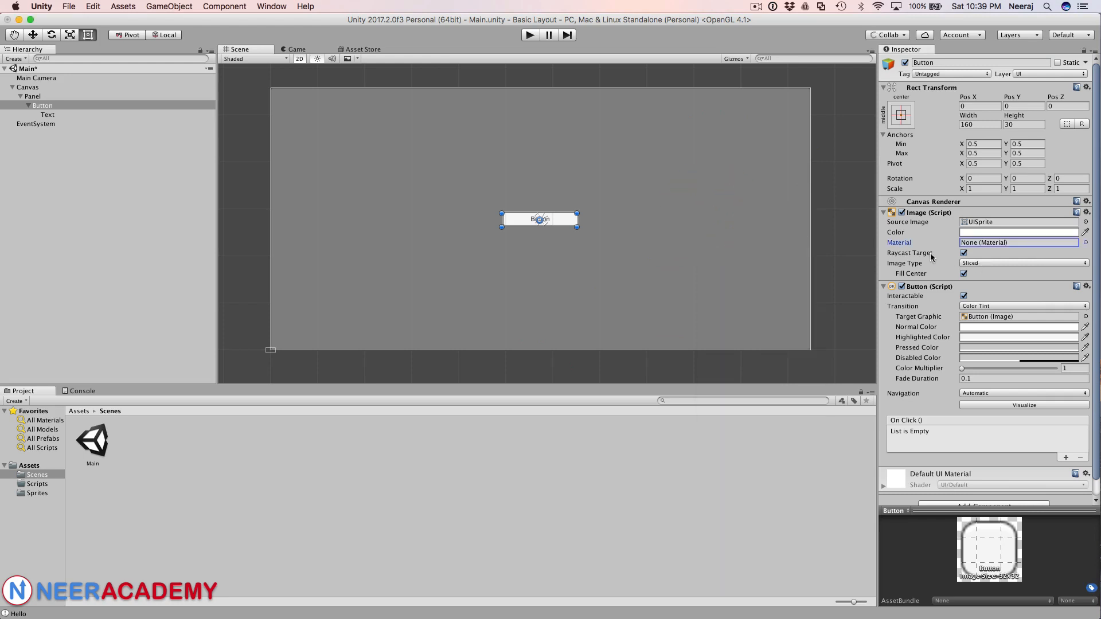
pyautogui.click(981, 263)
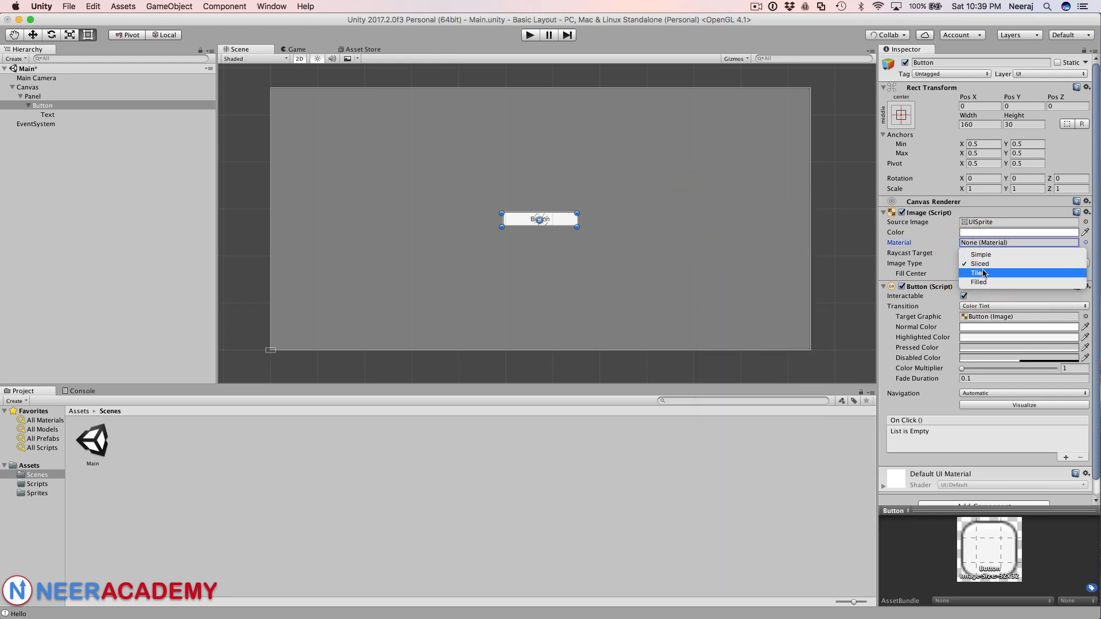
pyautogui.click(938, 254)
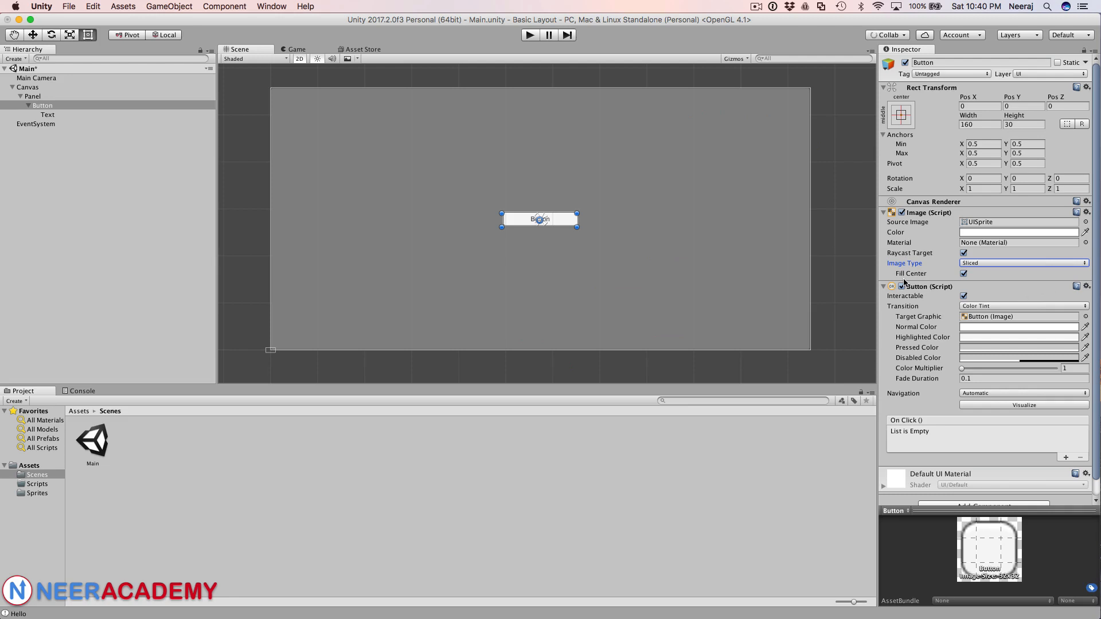
# Toggle the button's Interactable option off and back on twice
pyautogui.click(964, 296)
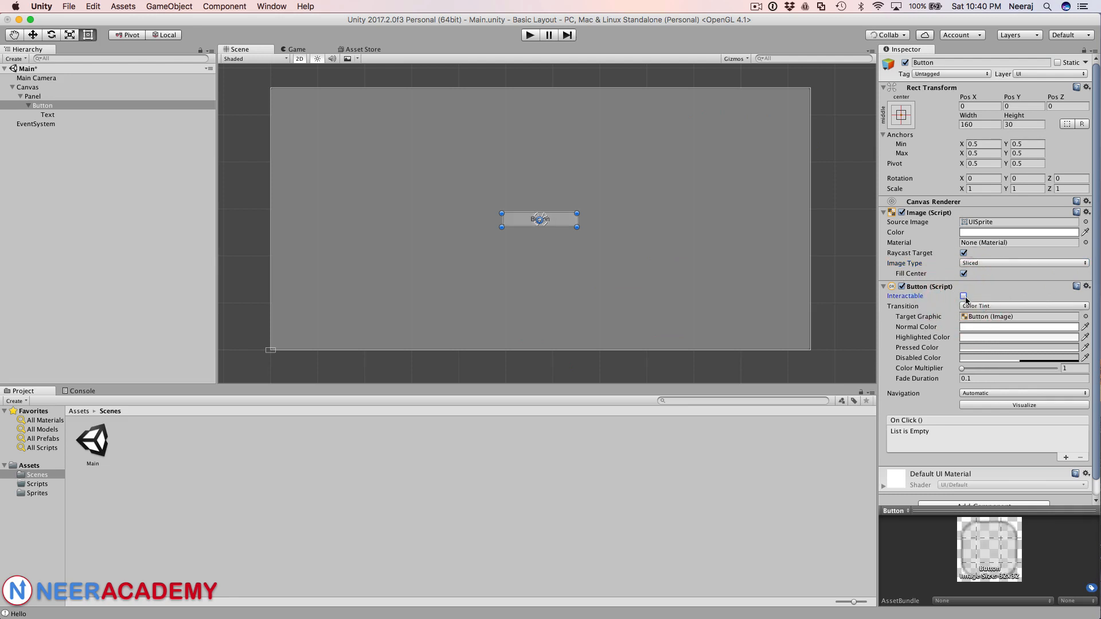
pyautogui.click(964, 296)
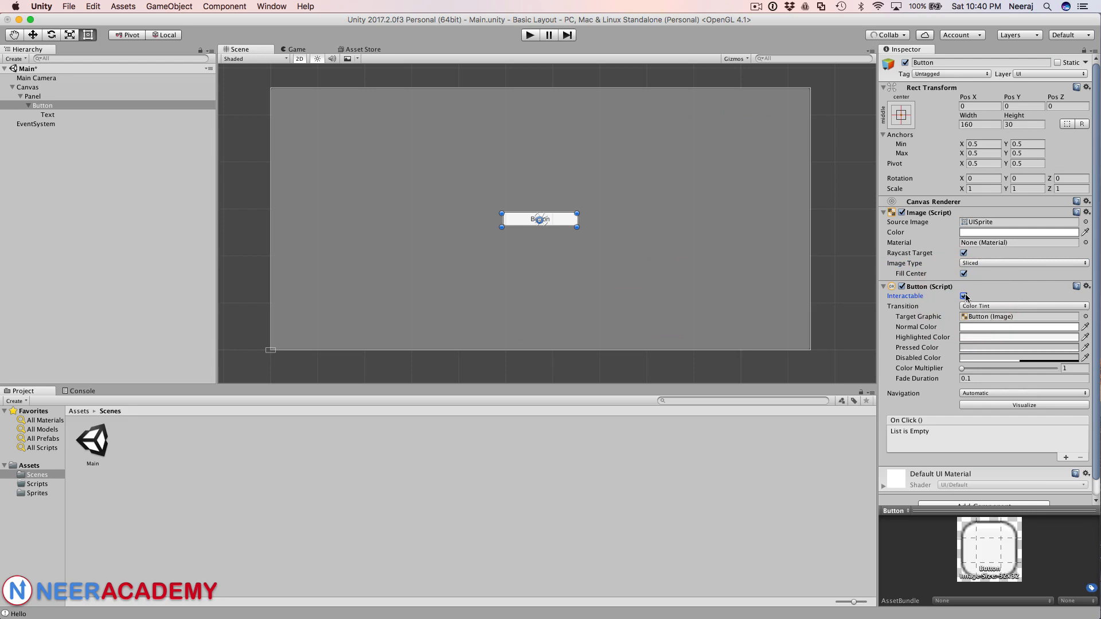
pyautogui.click(964, 296)
pyautogui.click(964, 296)
# Try the None transition on the button, restore Color Tint and review the other transition options
pyautogui.click(999, 305)
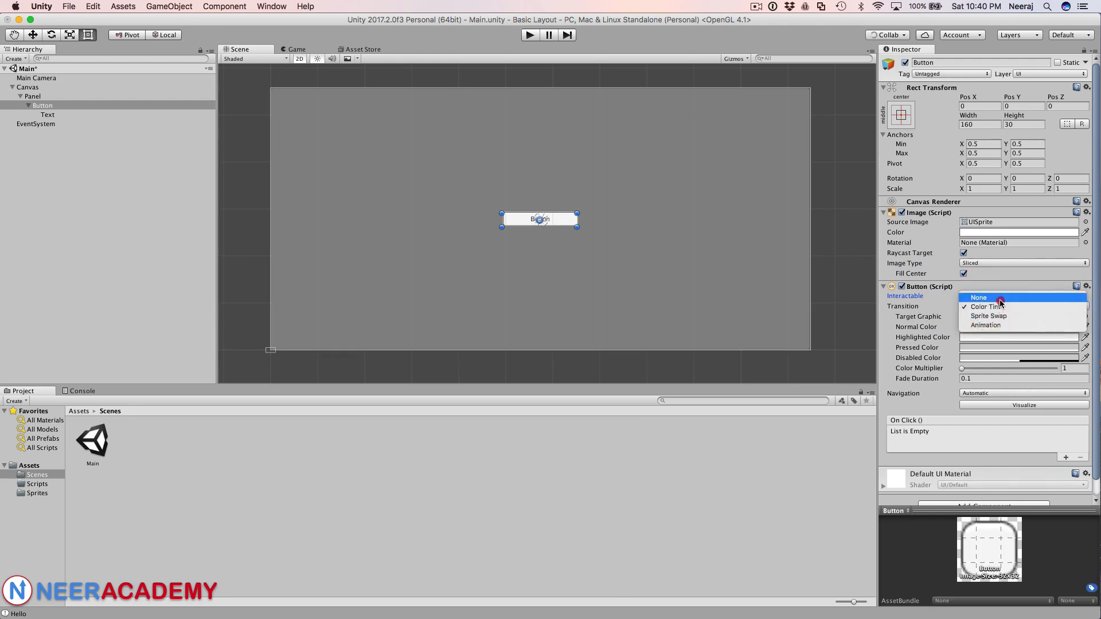
pyautogui.click(999, 298)
pyautogui.click(999, 305)
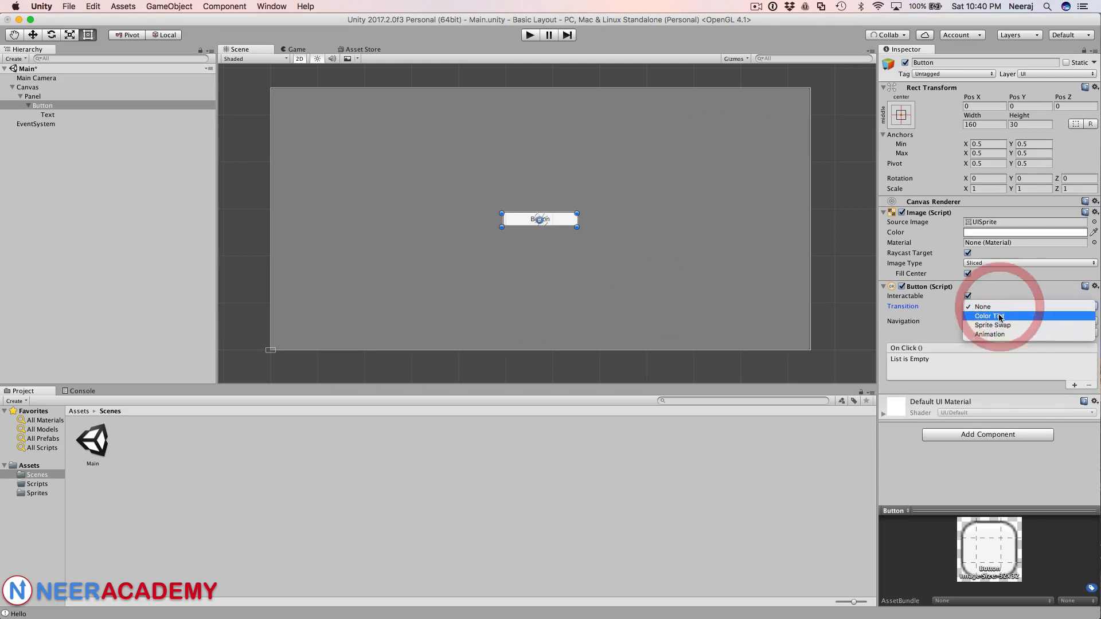
pyautogui.click(999, 316)
pyautogui.click(999, 307)
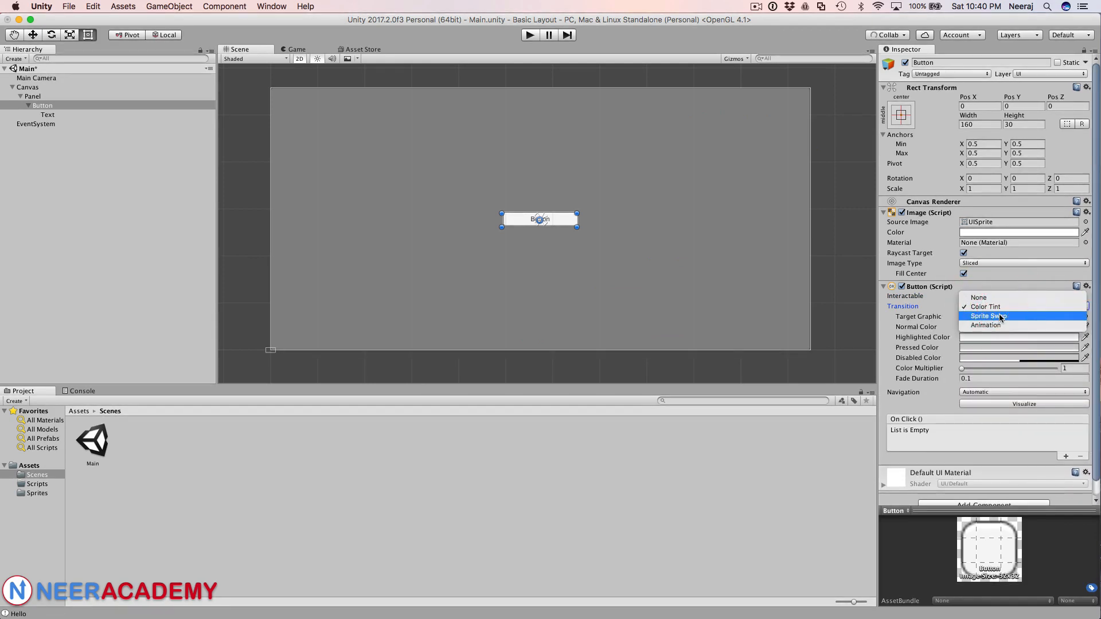
pyautogui.click(936, 300)
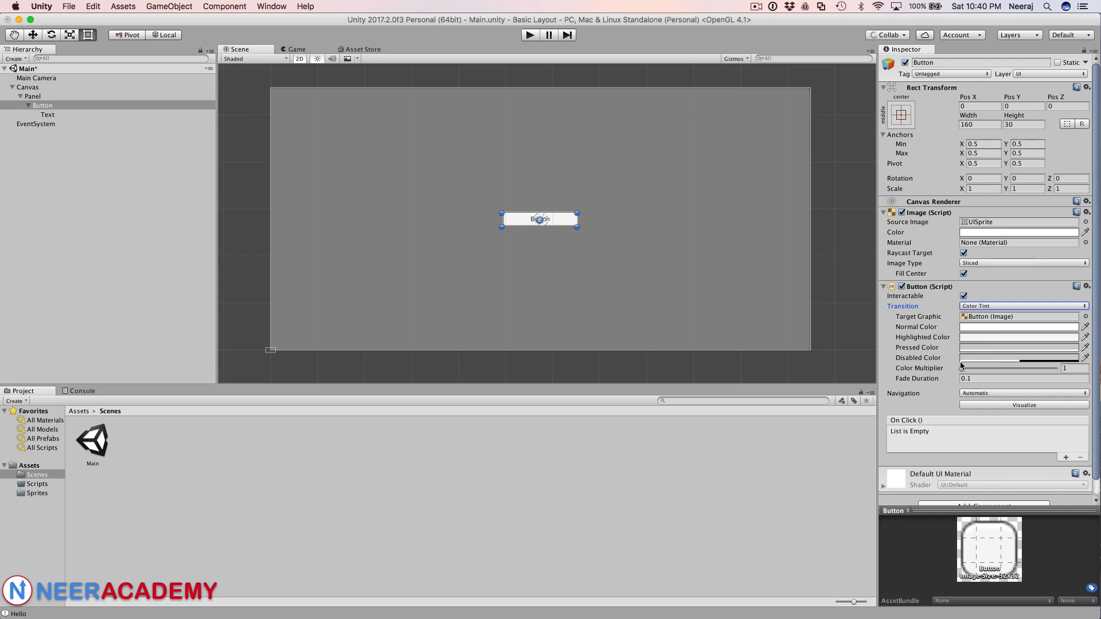
# Look at the Color Tint fade duration and change the button's Transition to Sprite Swap
pyautogui.click(971, 379)
pyautogui.click(968, 378)
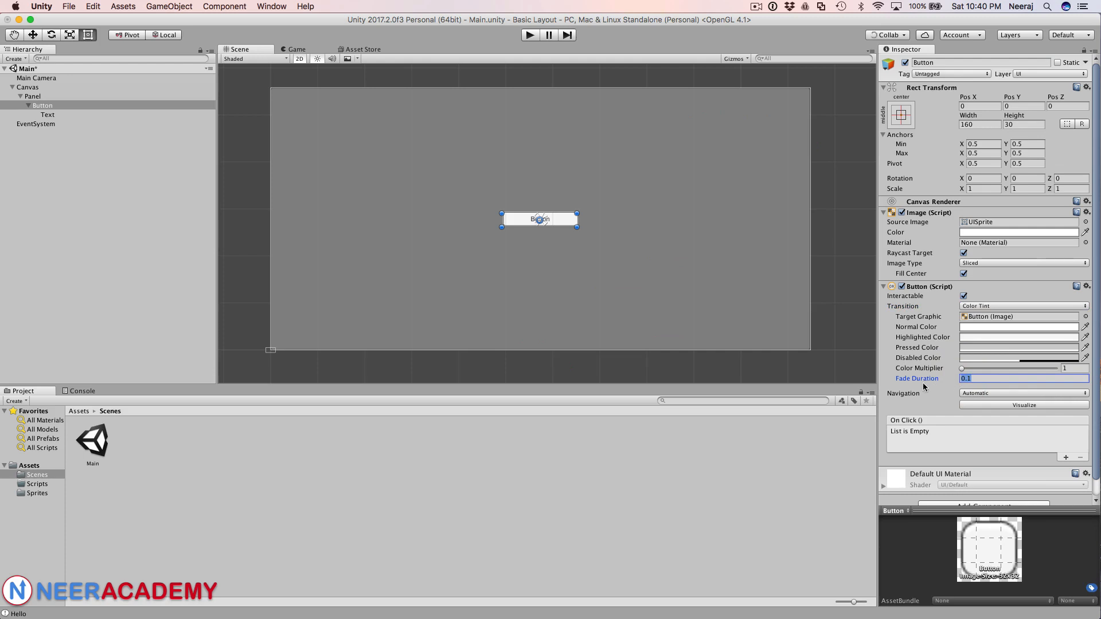
pyautogui.click(986, 306)
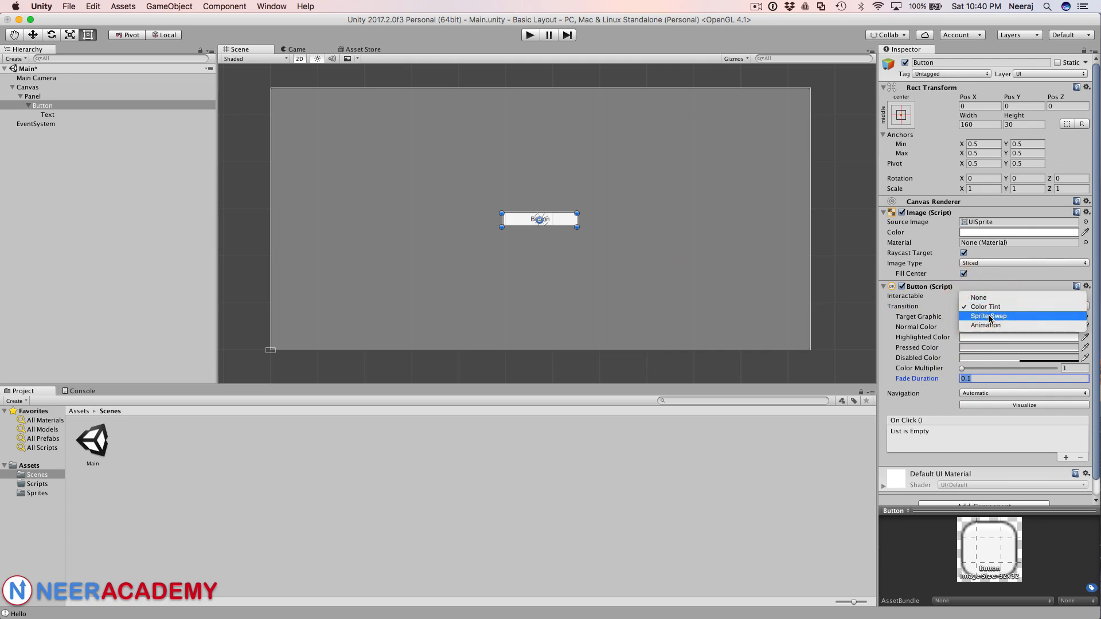
pyautogui.click(989, 316)
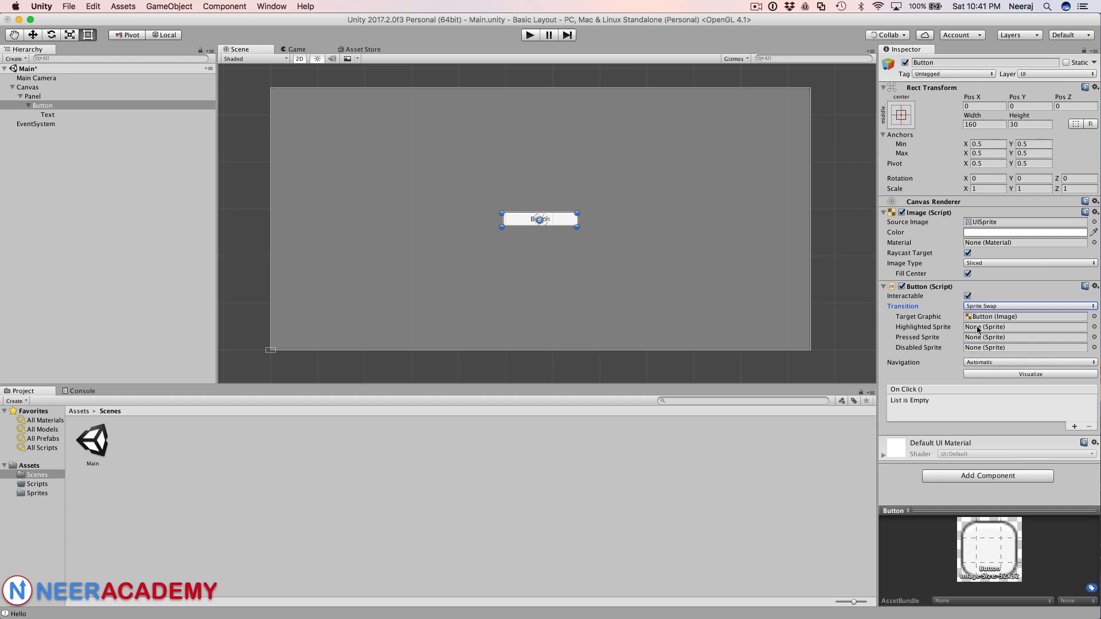
# Try the Animation transition on the button and review its trigger settings and the other transition options
pyautogui.click(990, 306)
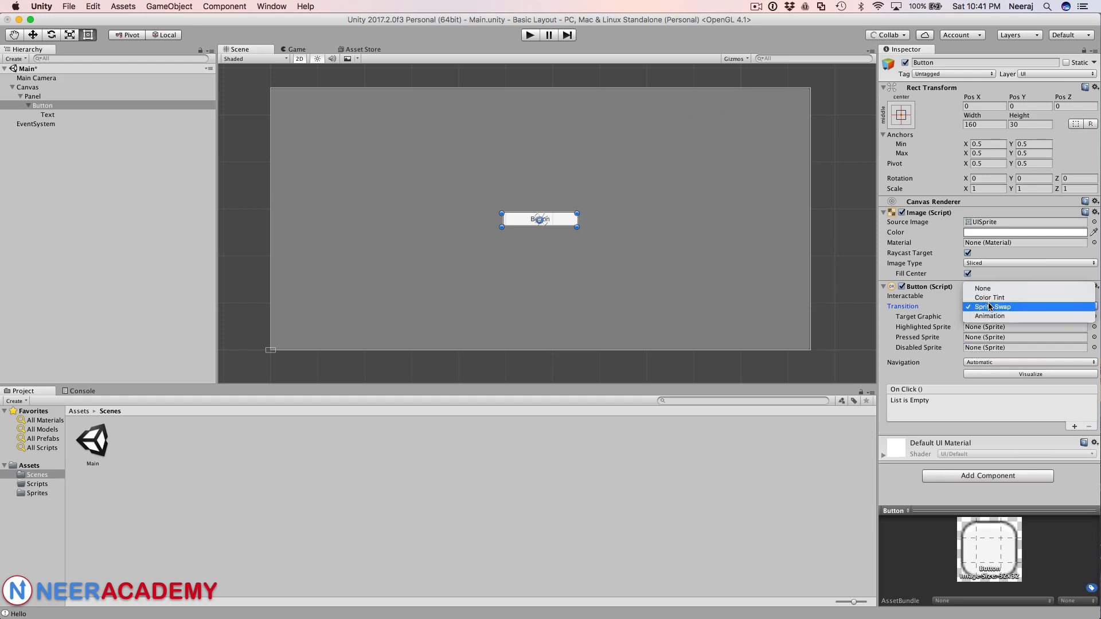
pyautogui.click(997, 318)
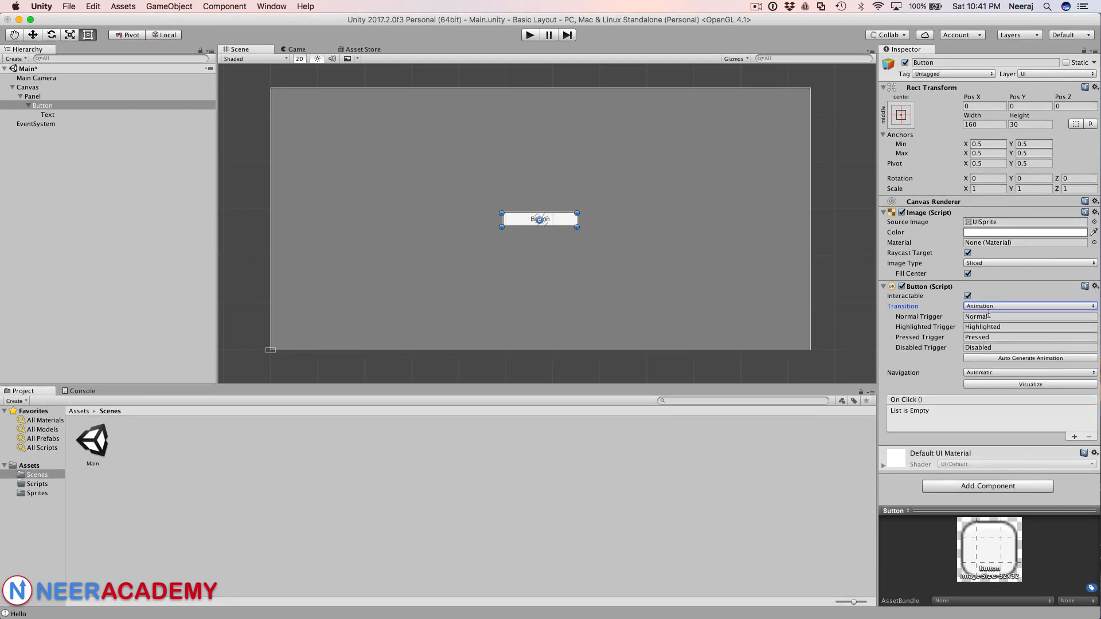
pyautogui.click(987, 307)
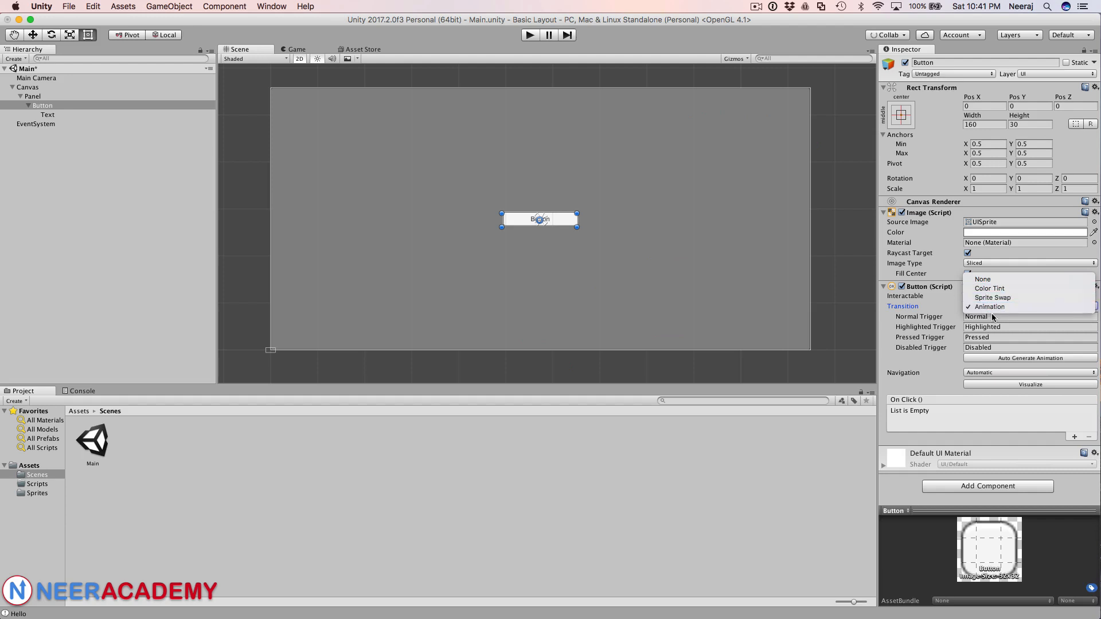
pyautogui.click(940, 314)
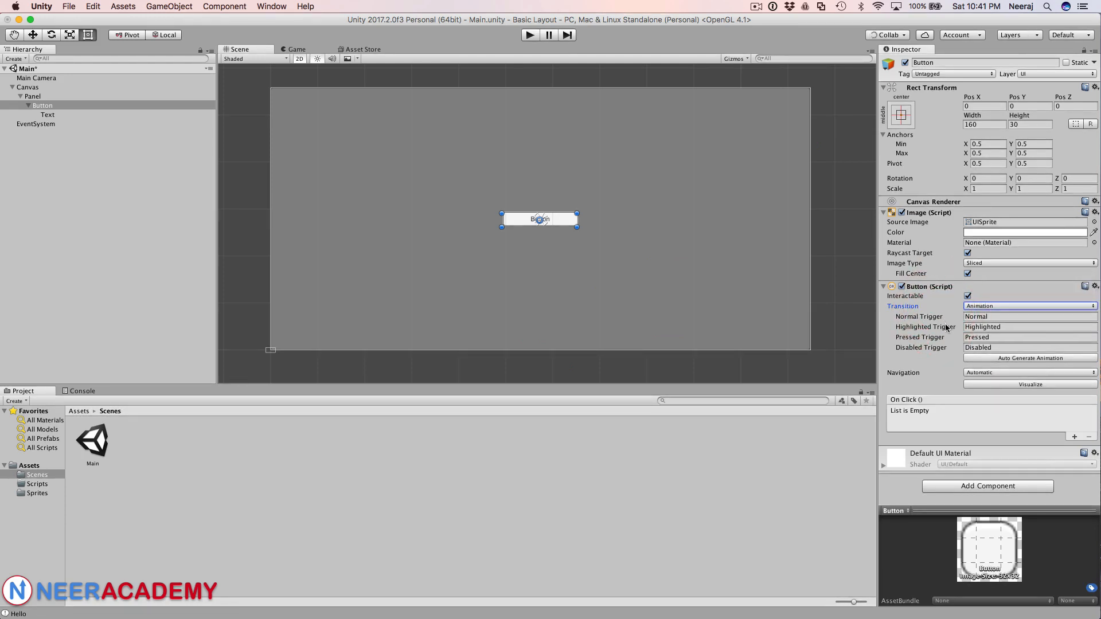
# Set the button's Transition back to Color Tint and look over its Navigation and On Click settings
pyautogui.click(970, 307)
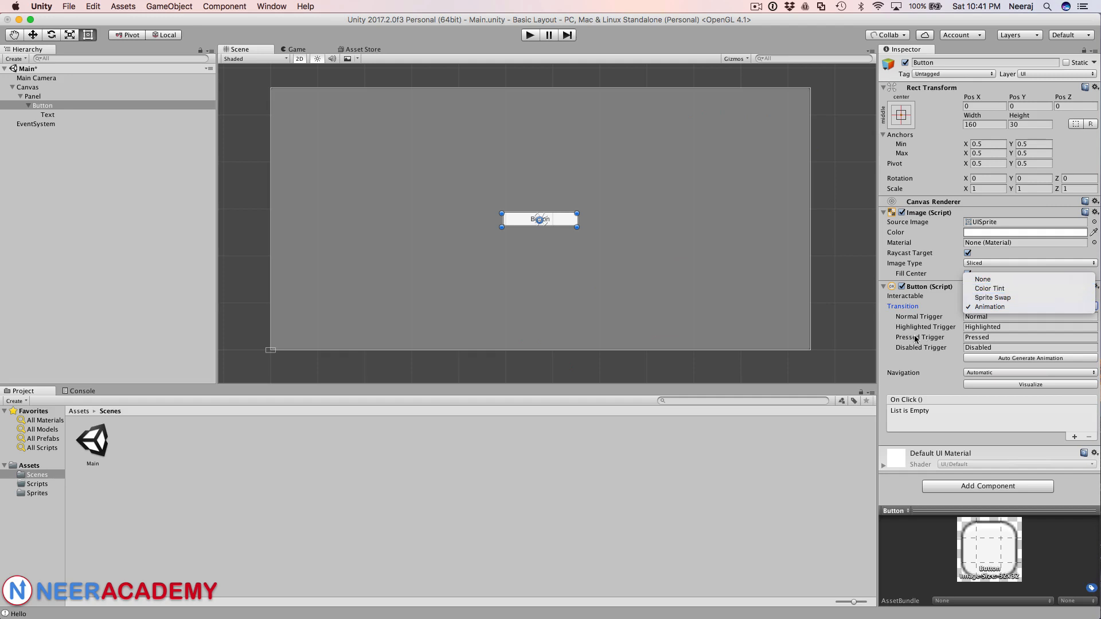
pyautogui.click(995, 289)
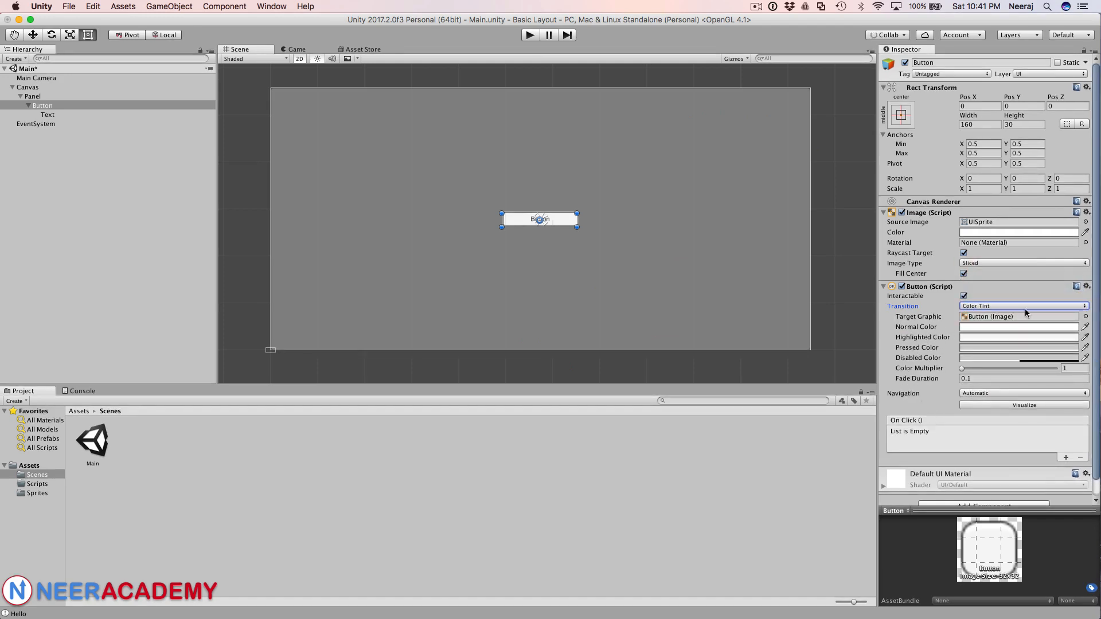
pyautogui.scroll(-1, 892, 354)
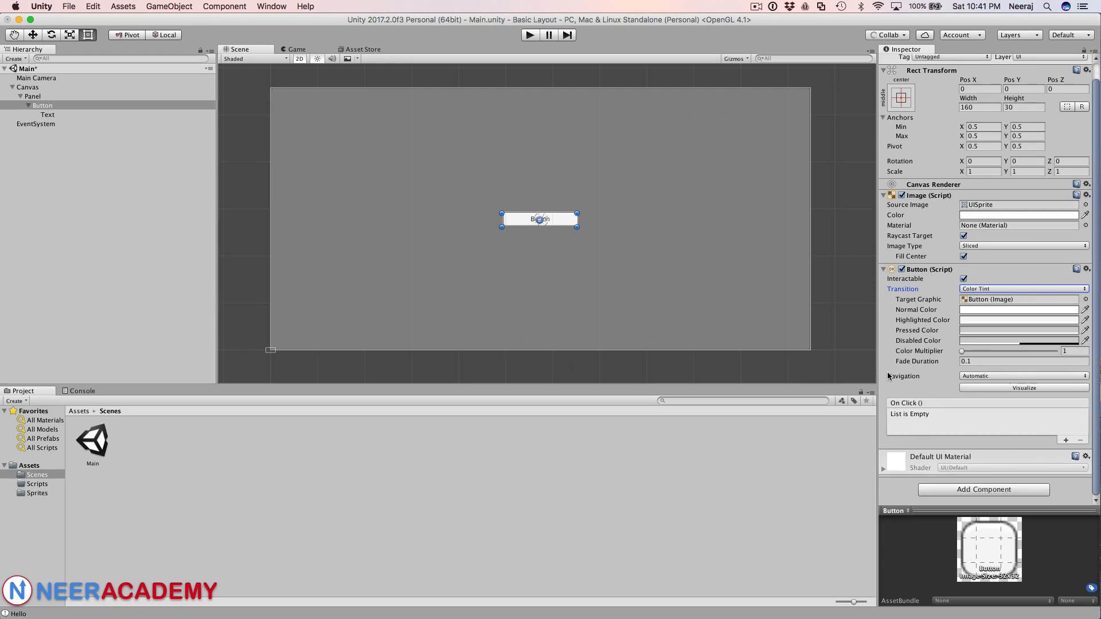
# Run the scene in Play mode, test the button's pressed colour and stop playback
pyautogui.click(572, 136)
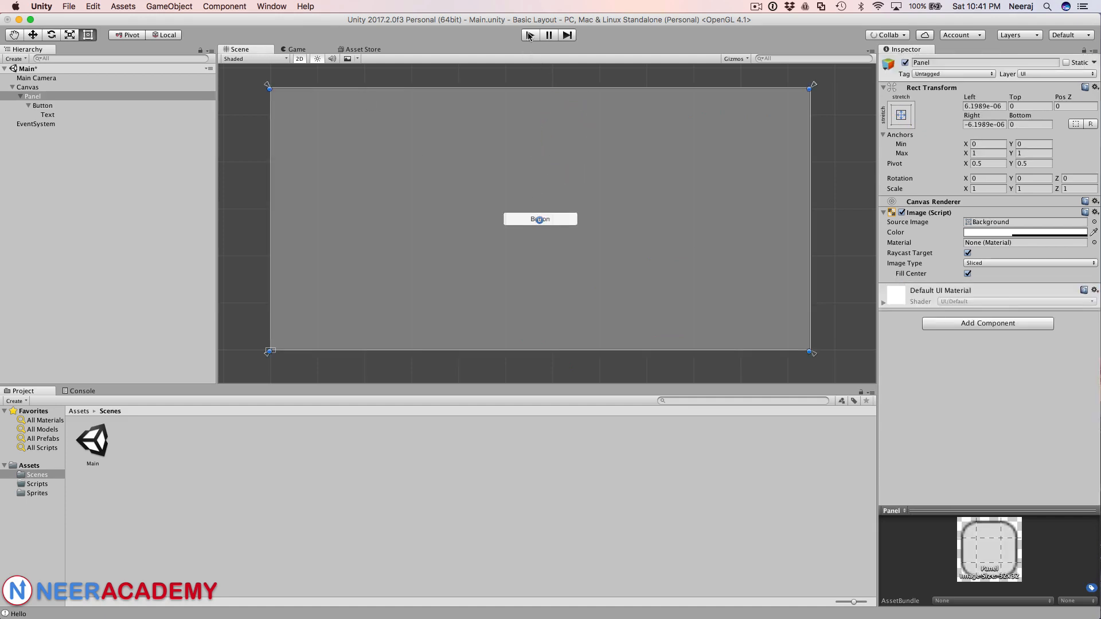
pyautogui.click(529, 36)
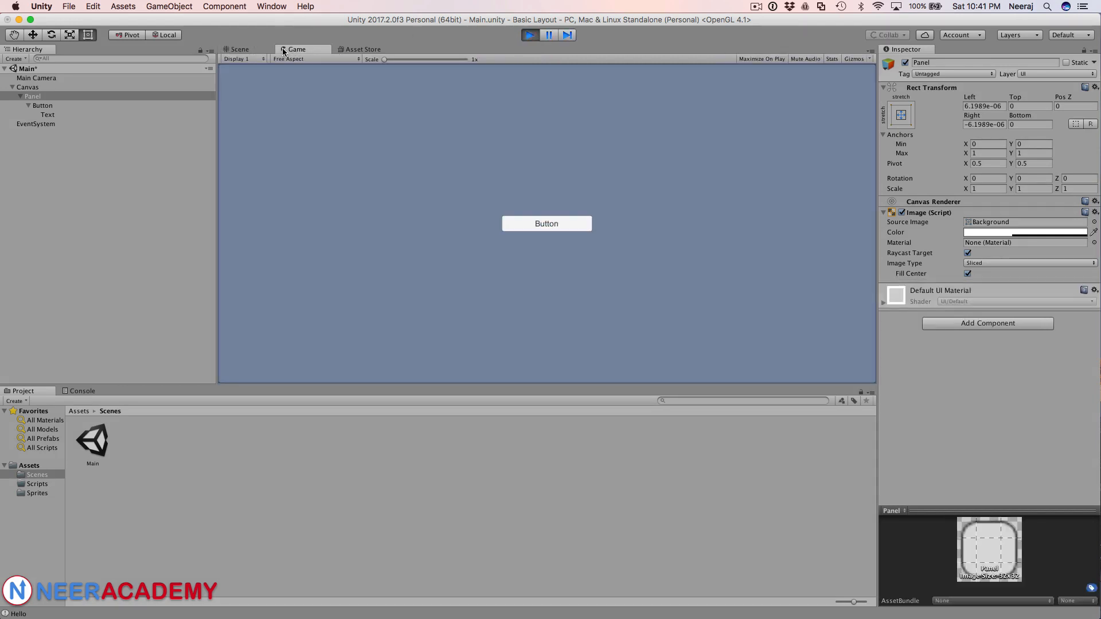
pyautogui.click(538, 223)
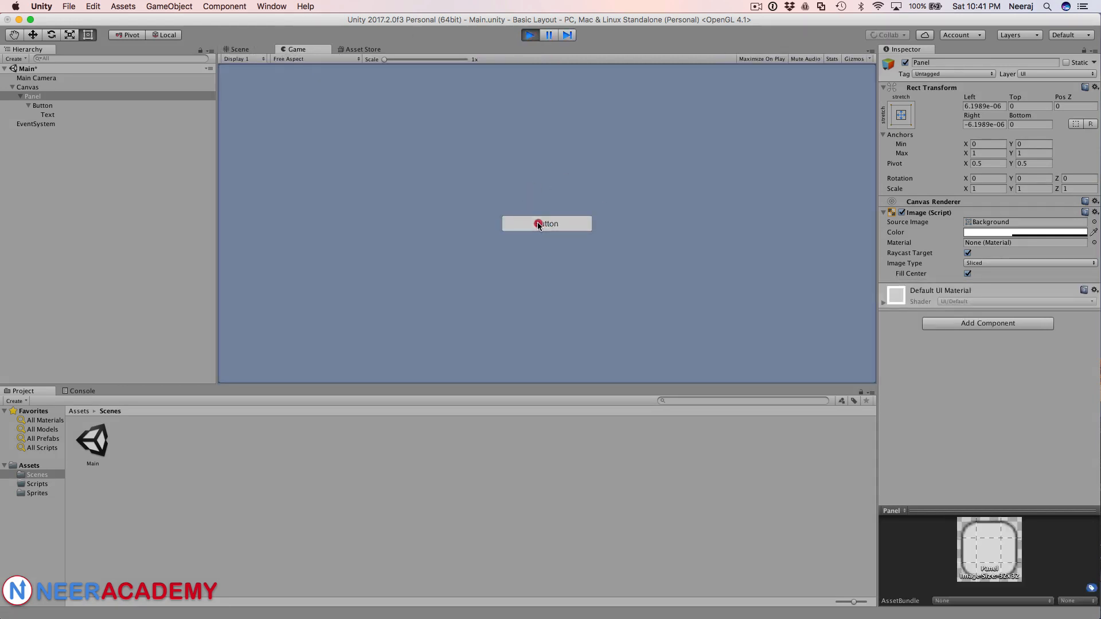
pyautogui.click(539, 223)
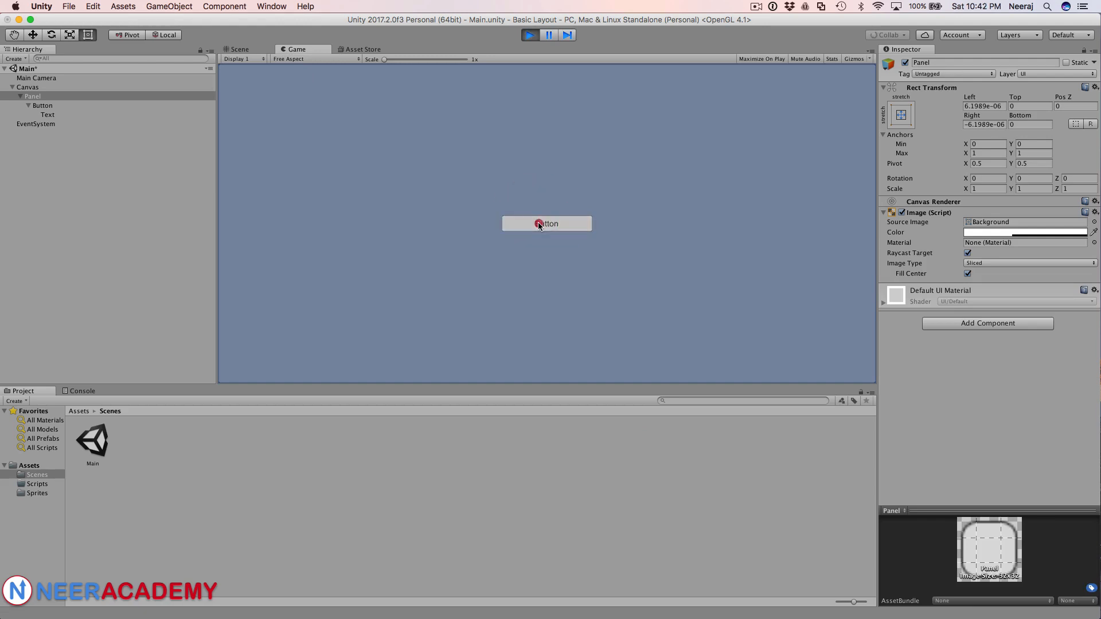
pyautogui.click(565, 209)
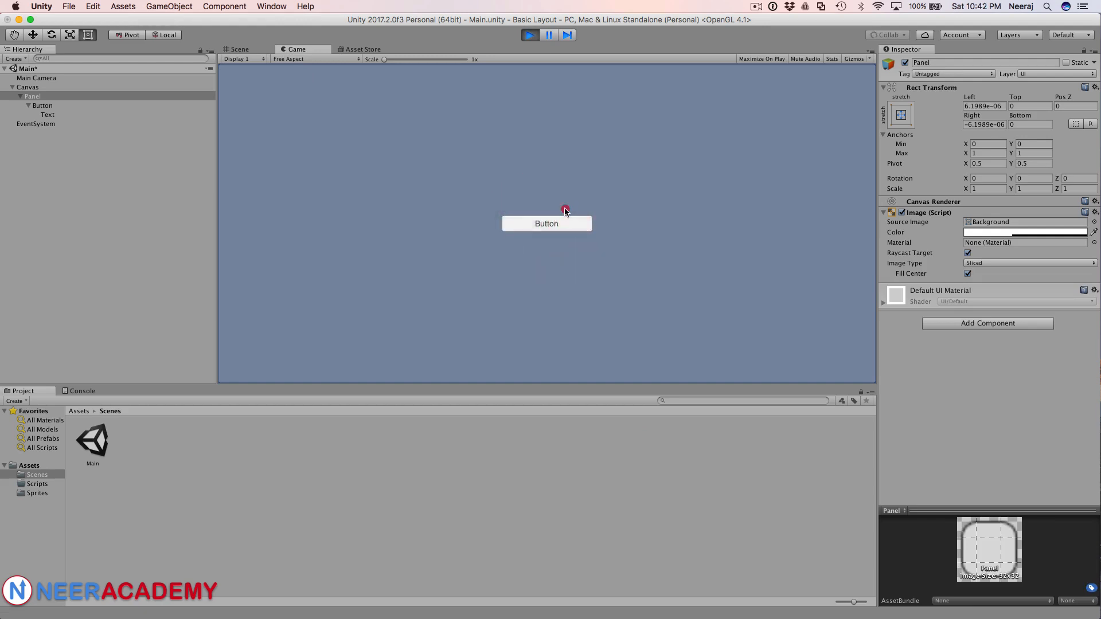
pyautogui.click(527, 35)
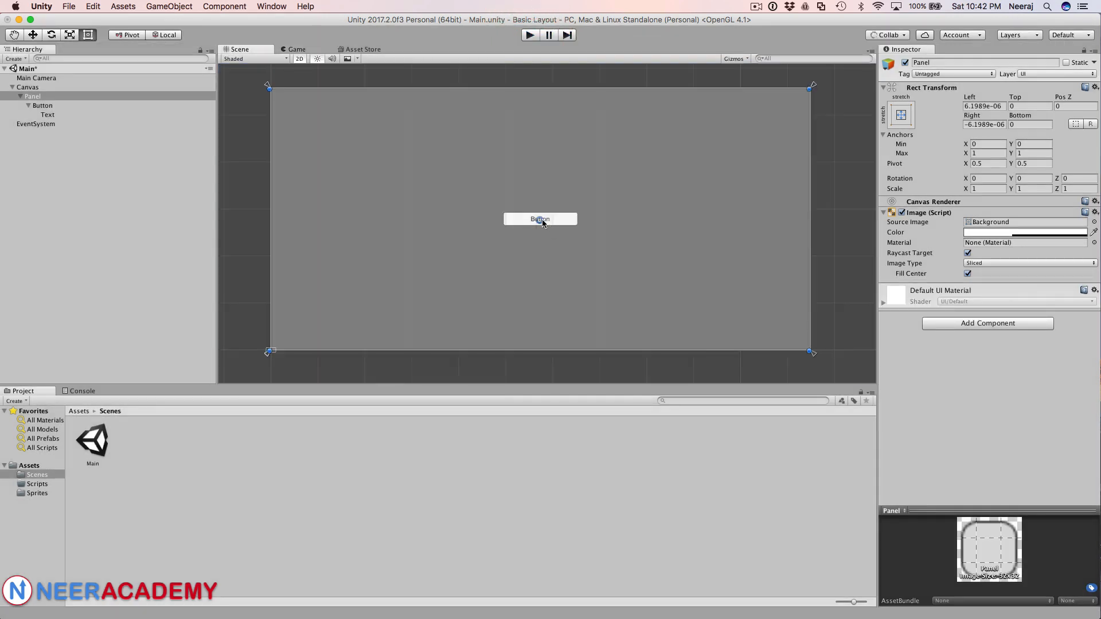
# Change the label of the button's child Text object to "Say Hi" and replace it with "Log Hi"
pyautogui.click(43, 106)
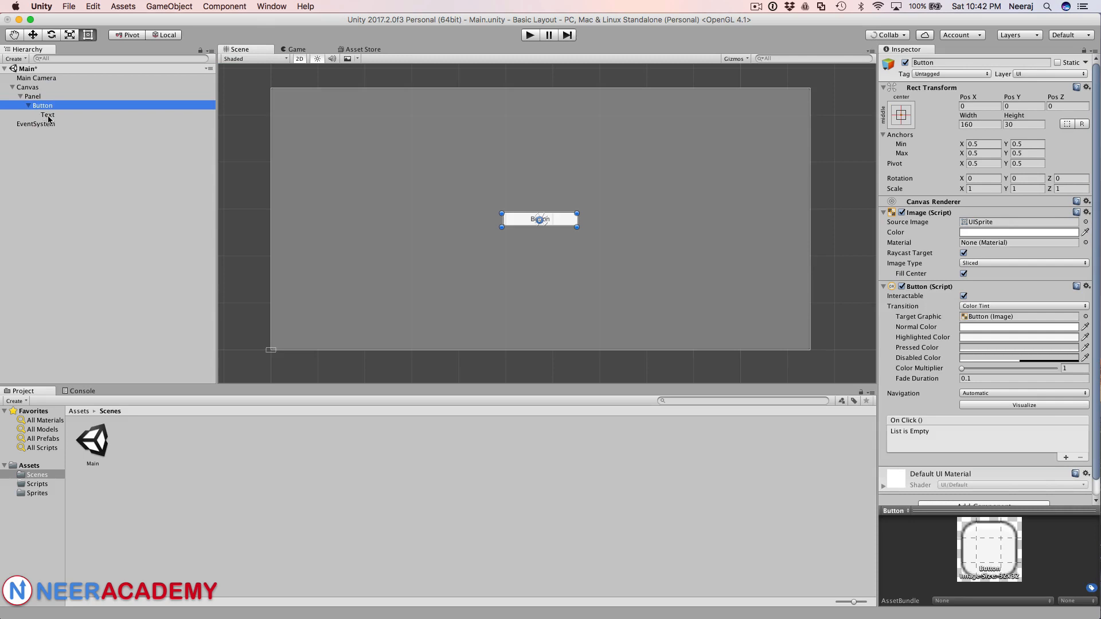
pyautogui.click(48, 117)
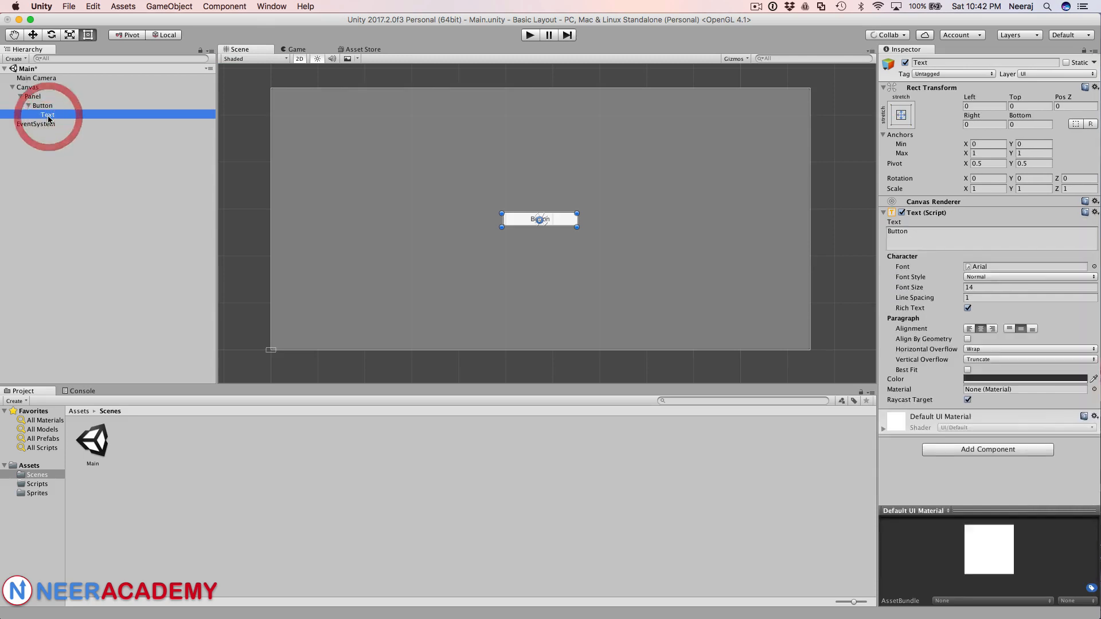
pyautogui.click(913, 235)
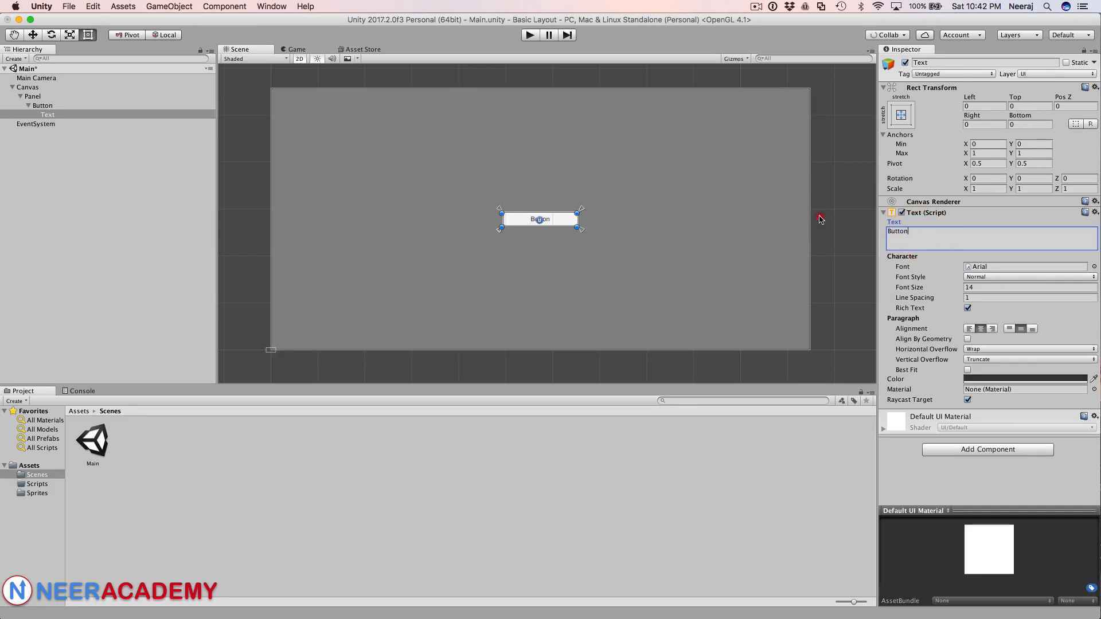
pyautogui.write('Say HI')
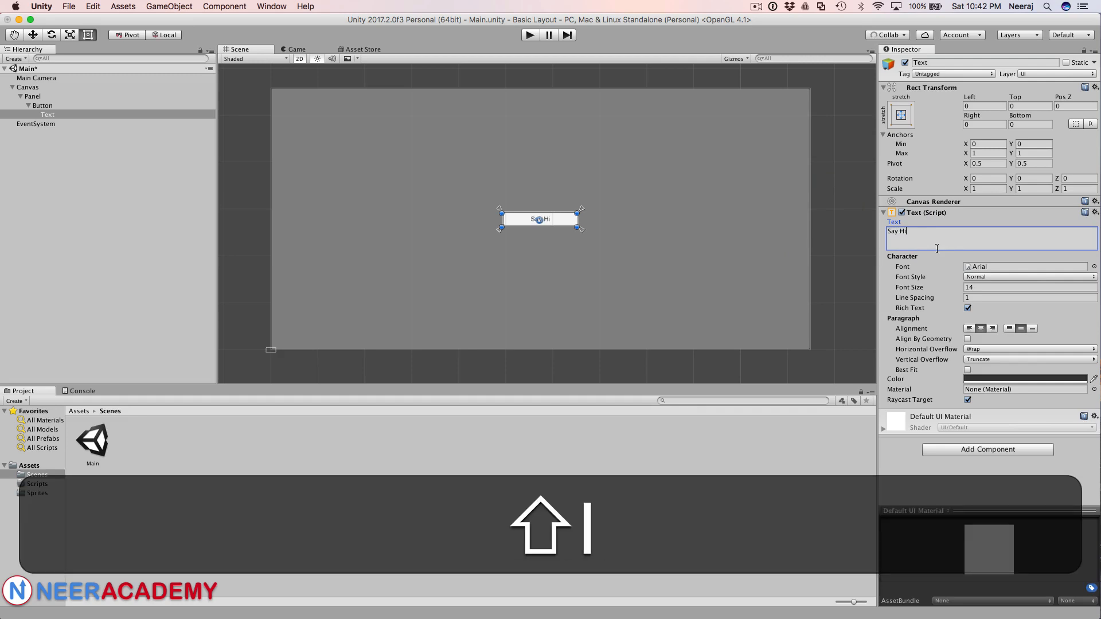
pyautogui.keyDown('shift'); pyautogui.click(850, 226); pyautogui.keyUp('shift')
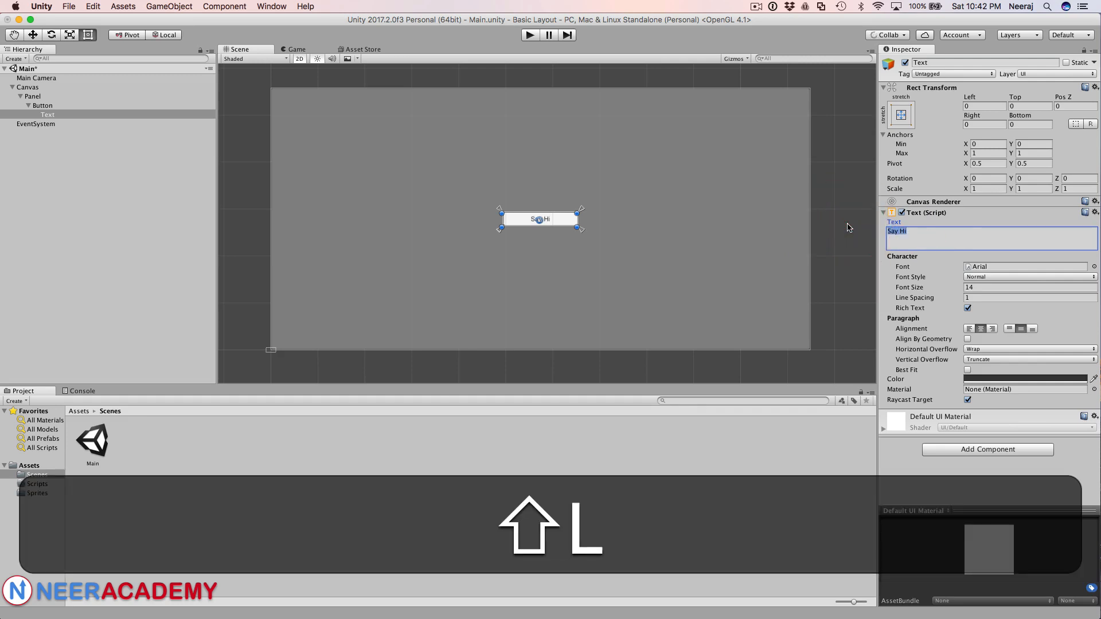
pyautogui.write('Log HI')
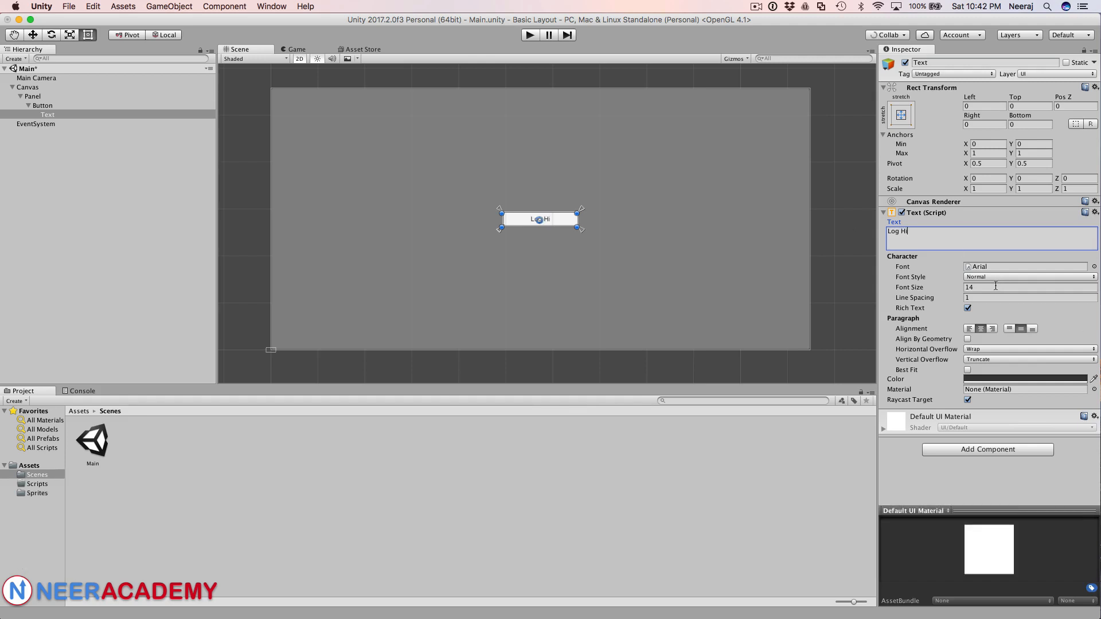
# Try the left and centre alignments on the button's label, and align it to the right and top
pyautogui.click(995, 287)
pyautogui.click(992, 328)
pyautogui.click(969, 329)
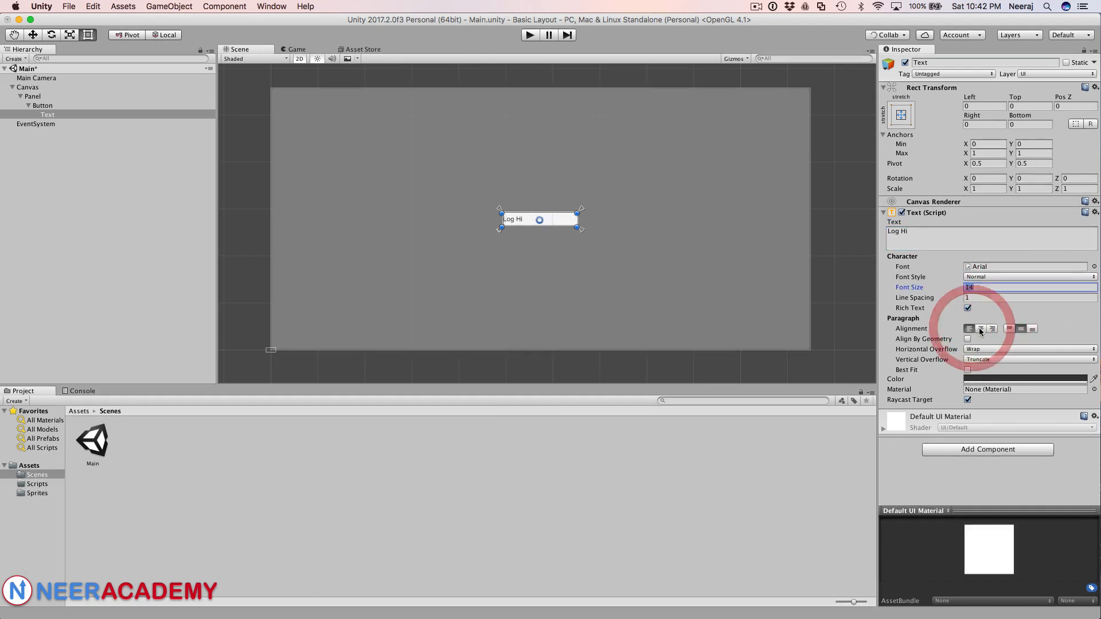
pyautogui.click(981, 329)
pyautogui.click(992, 328)
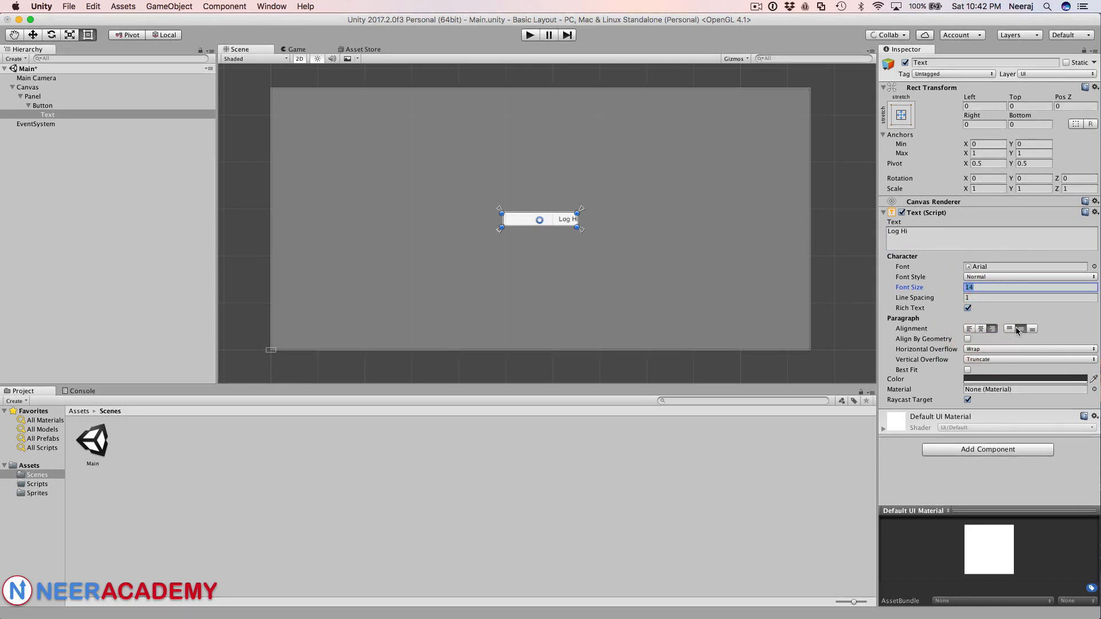
pyautogui.click(1009, 328)
# Undo the stretching of the text box and extend the Button itself upward to a height of about 95
pyautogui.moveTo(559, 213); pyautogui.dragTo(561, 185)
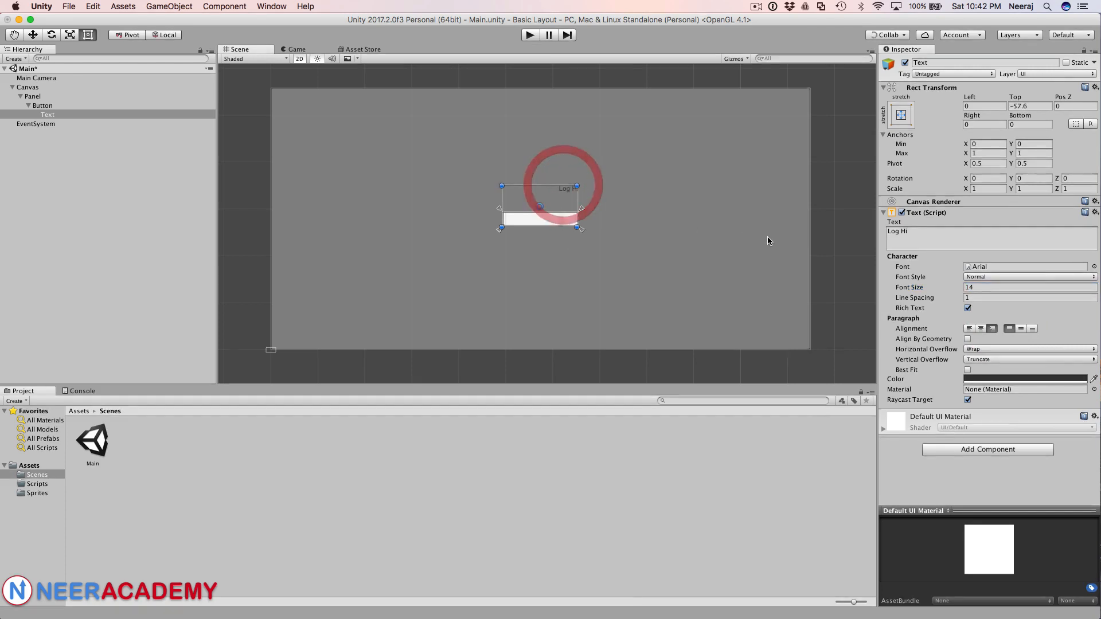
pyautogui.press('super+z')
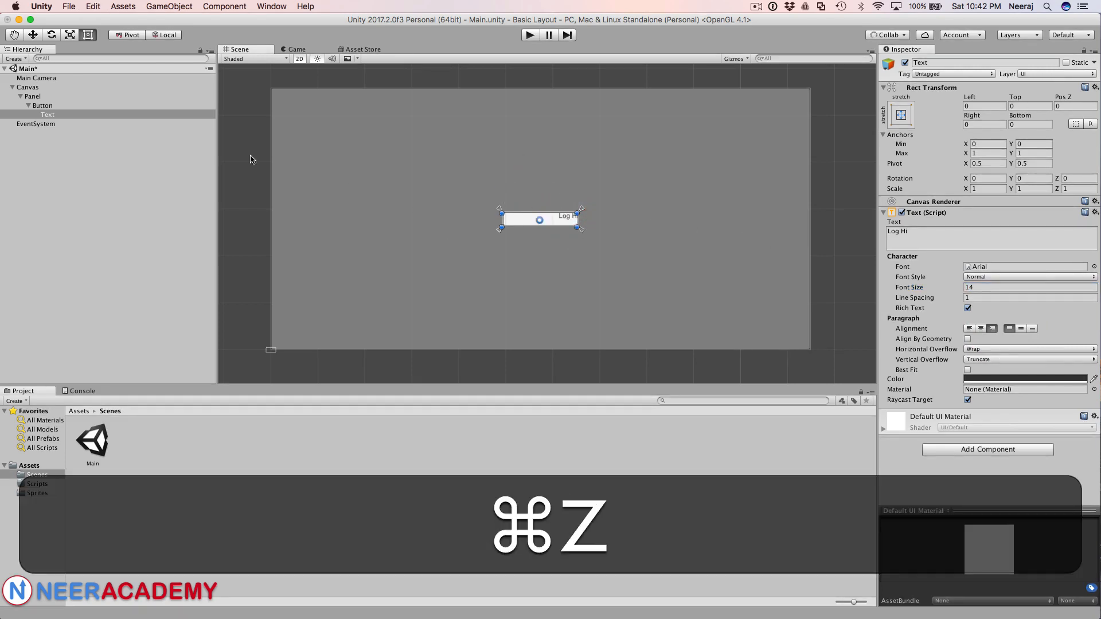
pyautogui.click(51, 106)
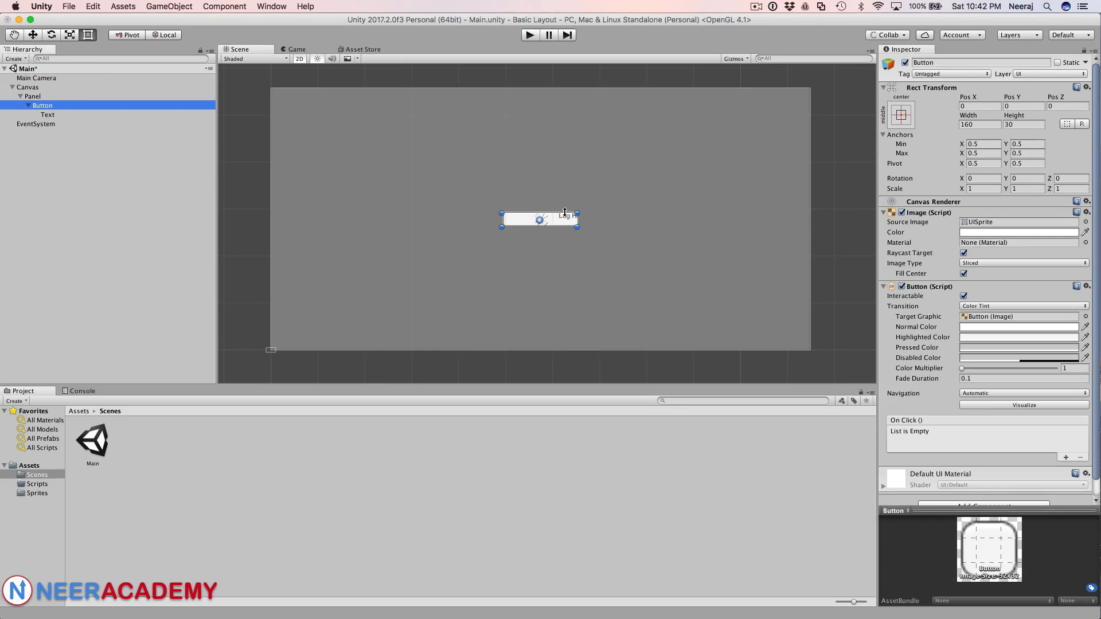
pyautogui.moveTo(563, 214); pyautogui.dragTo(565, 183)
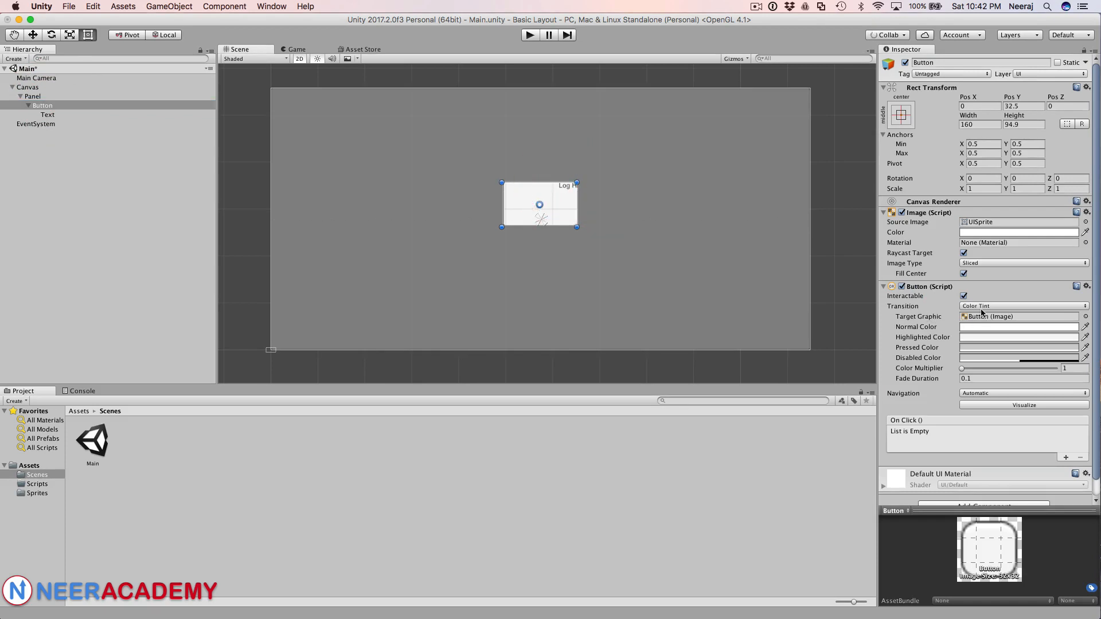
# Try the middle vertical alignment on the button's Text object and set it to bottom
pyautogui.click(50, 115)
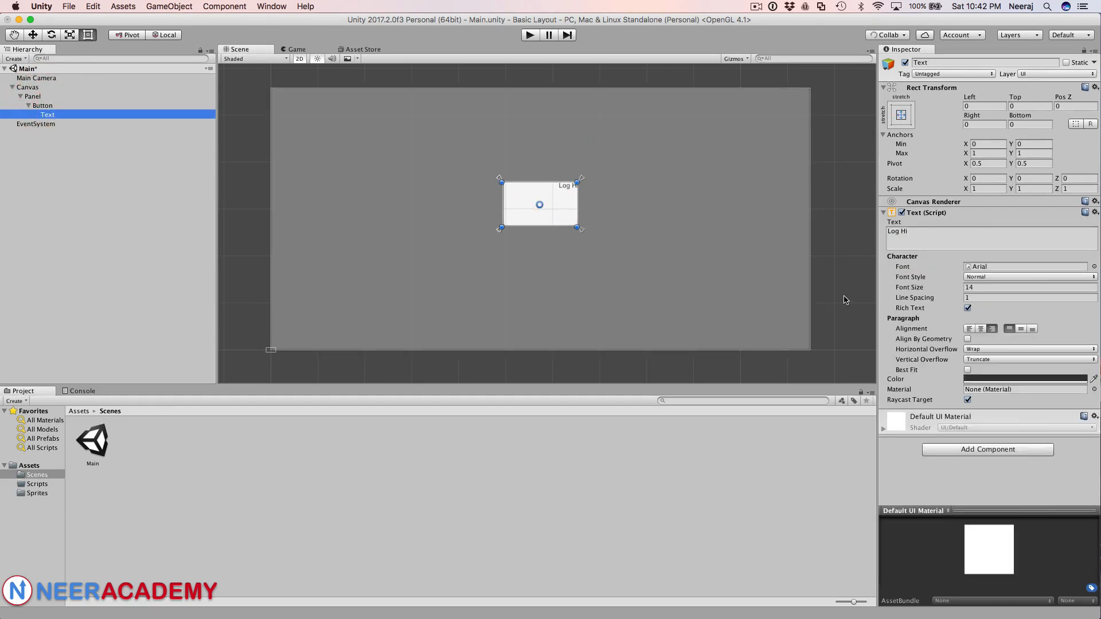
pyautogui.click(1020, 329)
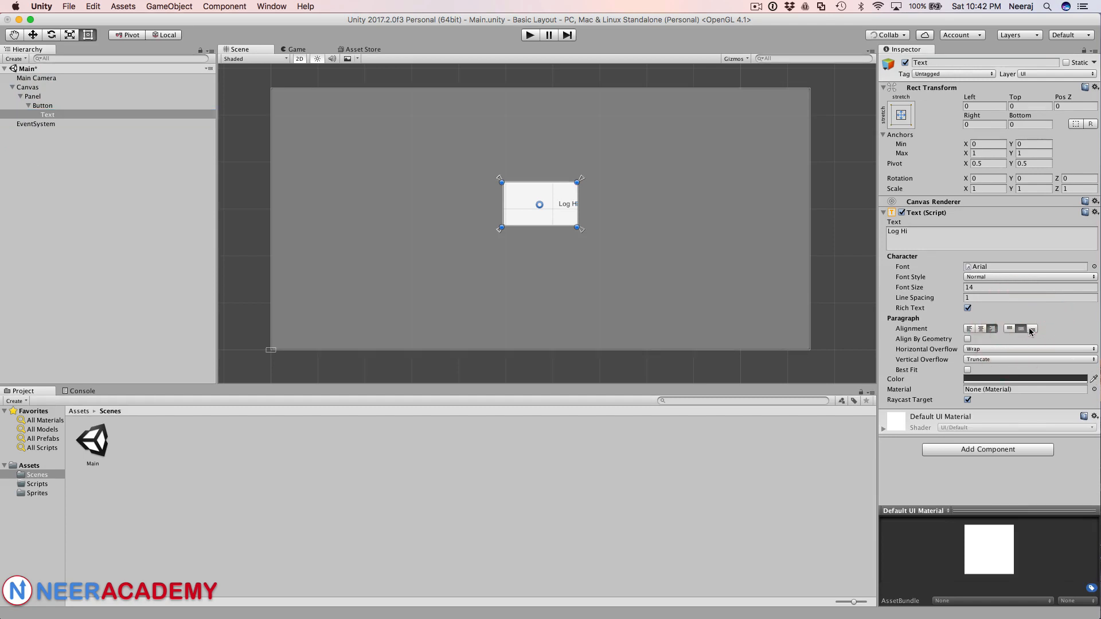
pyautogui.click(1031, 329)
# Review the Horizontal Overflow and Vertical Overflow options of the button's Text component
pyautogui.click(979, 351)
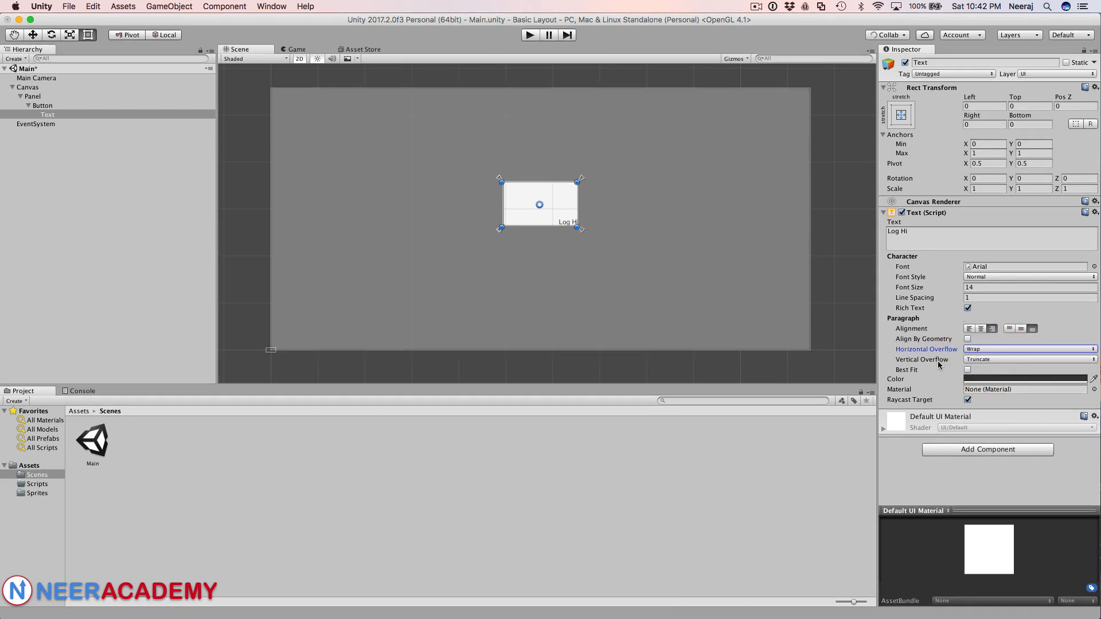
pyautogui.click(985, 360)
pyautogui.click(949, 366)
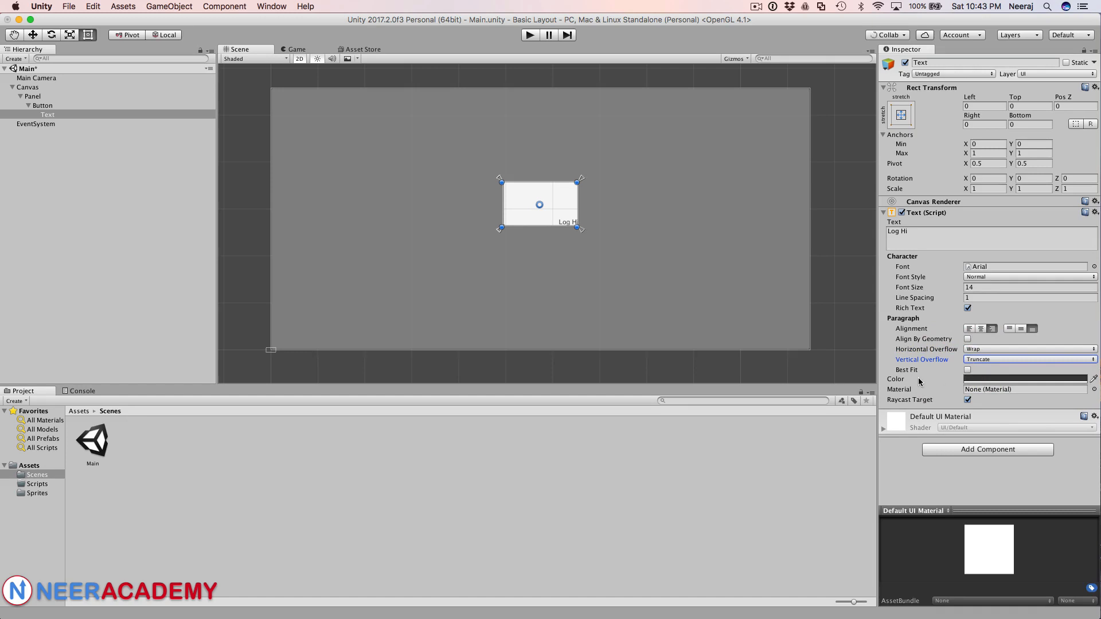
# Set the button's label to "Hi How Are you There . It an awesome day." and enable Best Fit
pyautogui.click(919, 233)
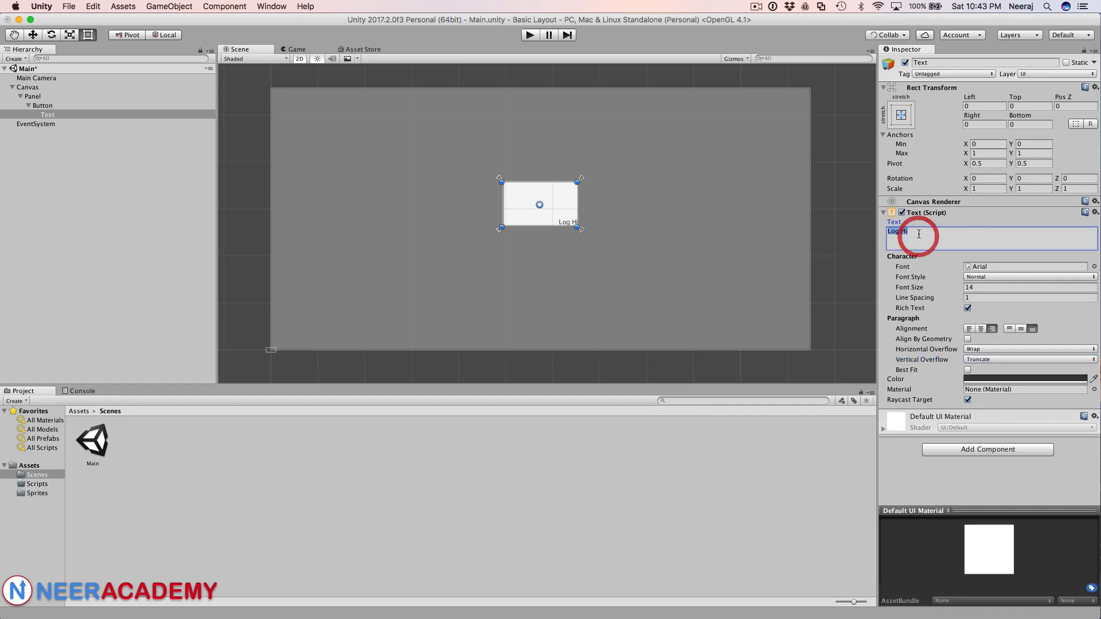
pyautogui.write('Hi How')
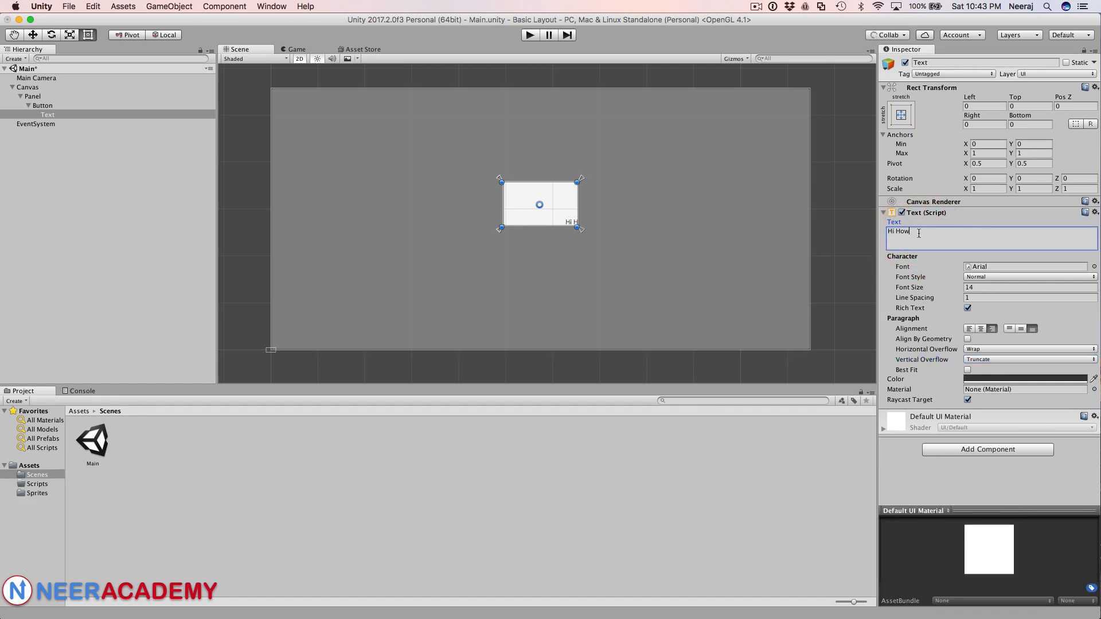
pyautogui.write(' Are you There .')
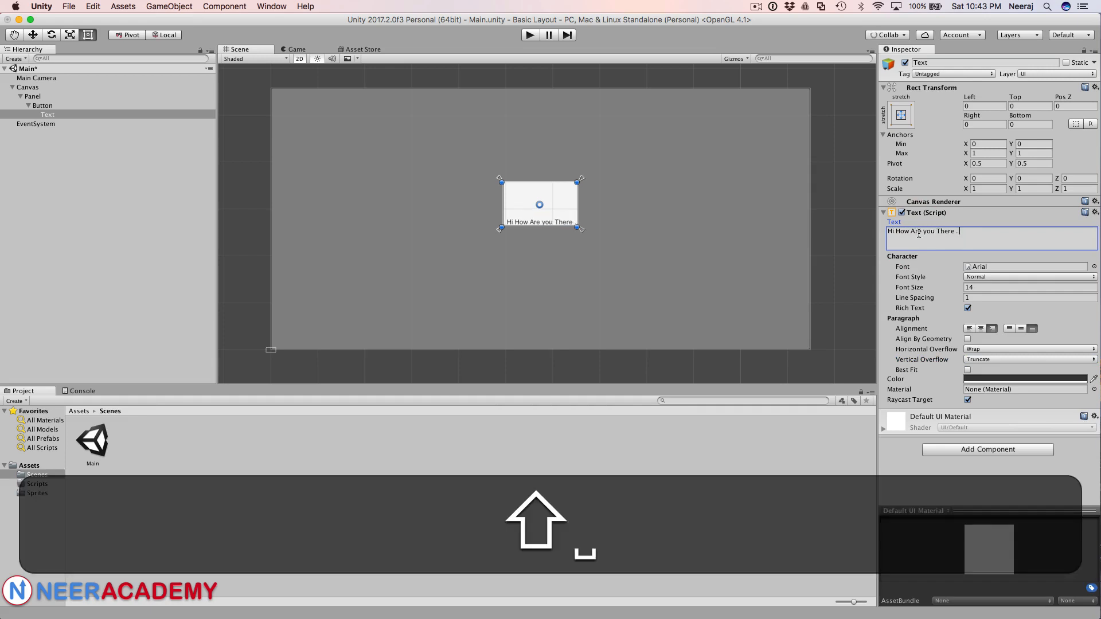
pyautogui.write(' It')
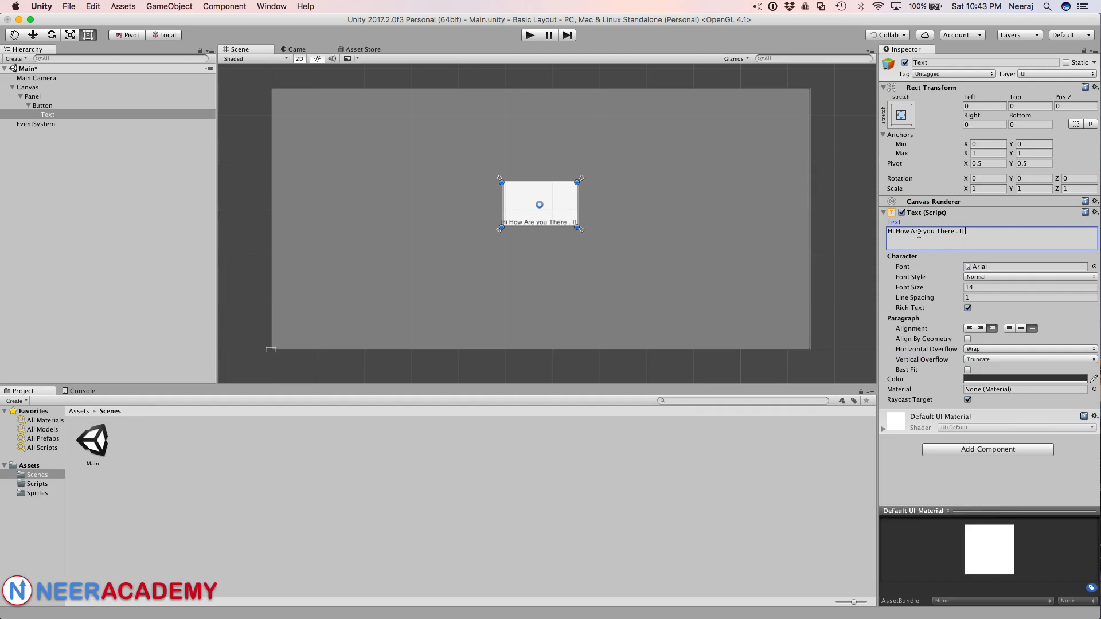
pyautogui.write(' a')
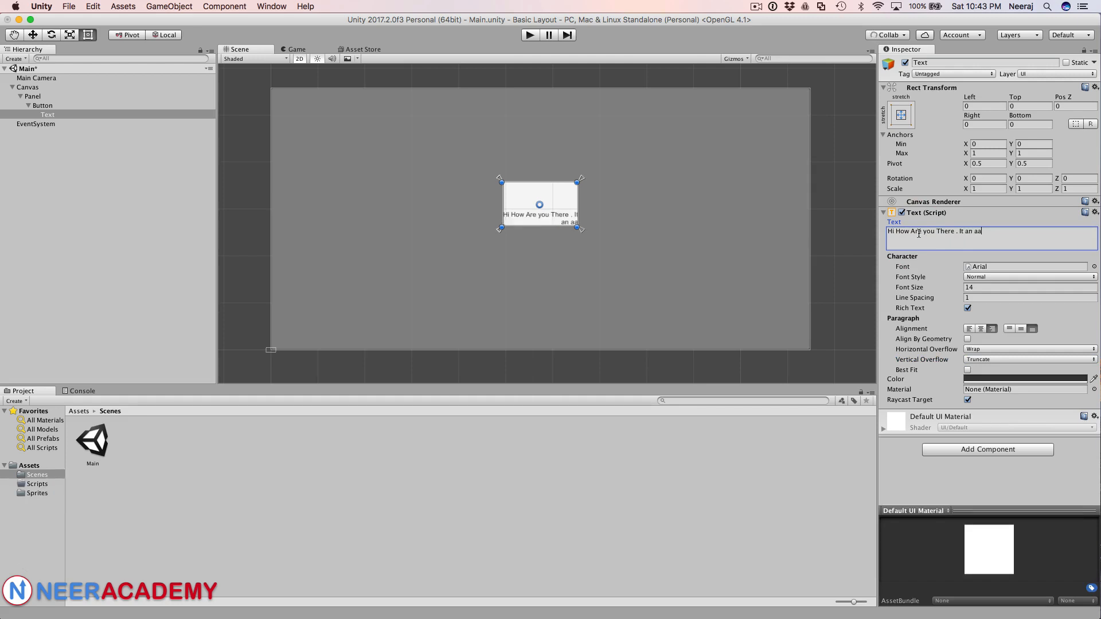
pyautogui.press('BackSpace')
pyautogui.write('wesome day.')
pyautogui.click(968, 371)
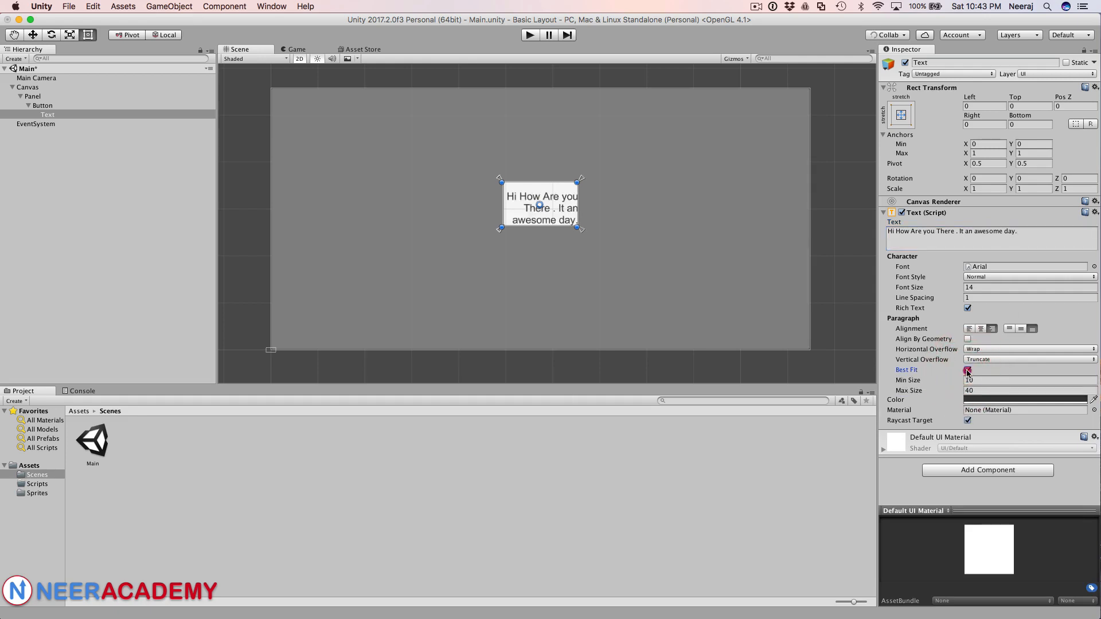
# Disable Best Fit on the button's Text component and set the label to "Say Hi"
pyautogui.click(968, 371)
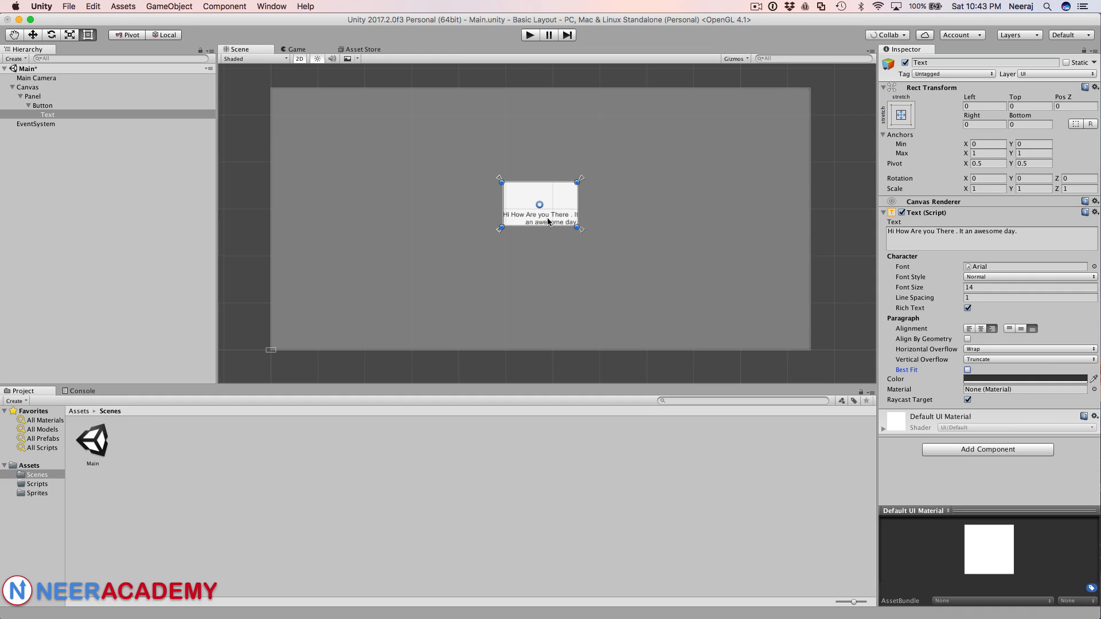
pyautogui.click(1027, 229)
pyautogui.write('Sy')
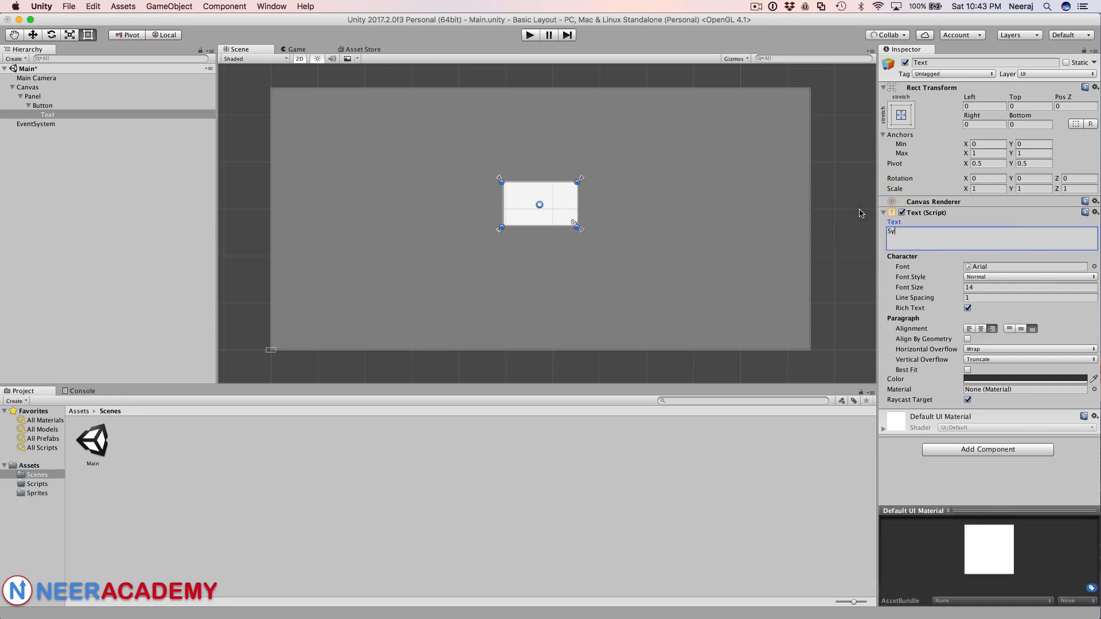
pyautogui.write('a')
pyautogui.press('BackSpace')
pyautogui.press('BackSpace')
pyautogui.write('ay Hi')
# Align the label to the horizontal center and vertical middle, and make it Bold at font size 20
pyautogui.click(981, 329)
pyautogui.click(1021, 327)
pyautogui.click(931, 285)
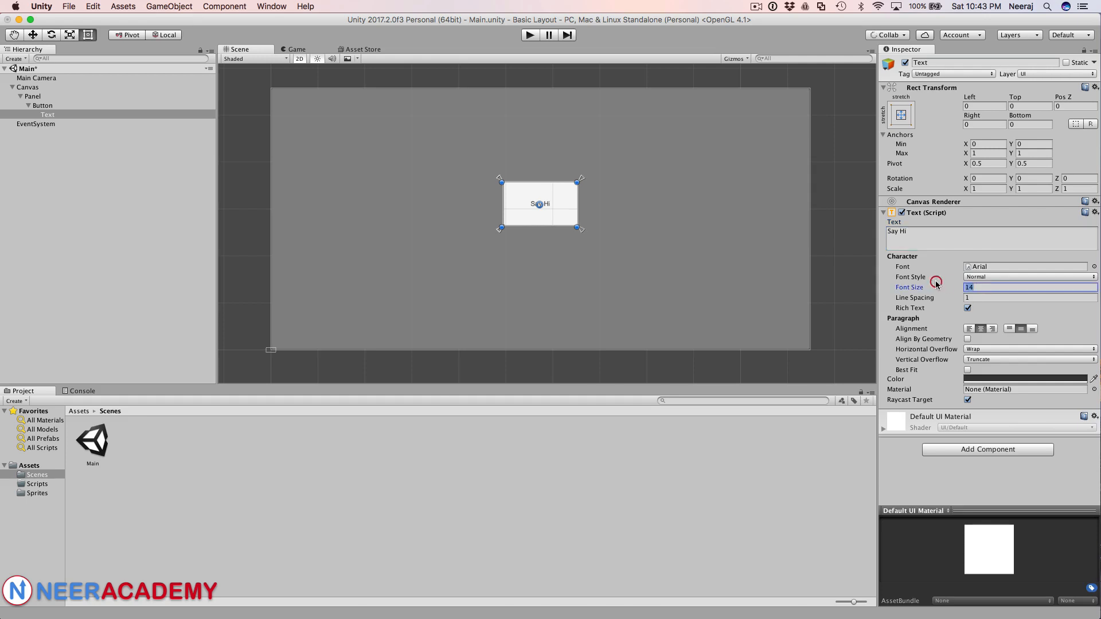
pyautogui.click(995, 277)
pyautogui.click(982, 287)
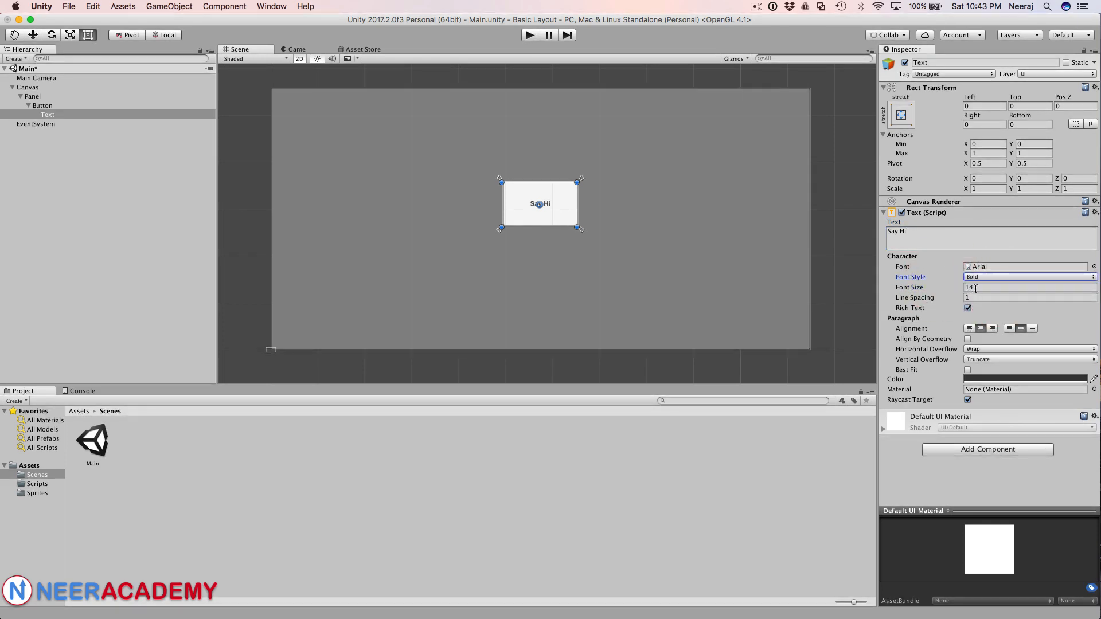
pyautogui.click(926, 288)
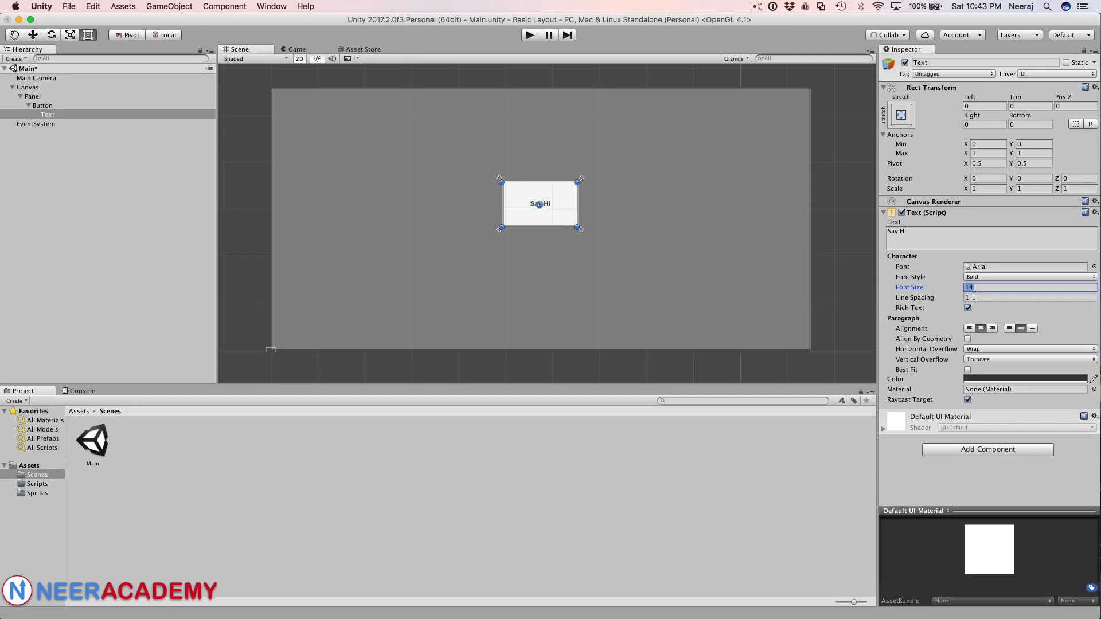
pyautogui.write('20')
# Set the button label's text color to red, hex C71717FF
pyautogui.click(972, 380)
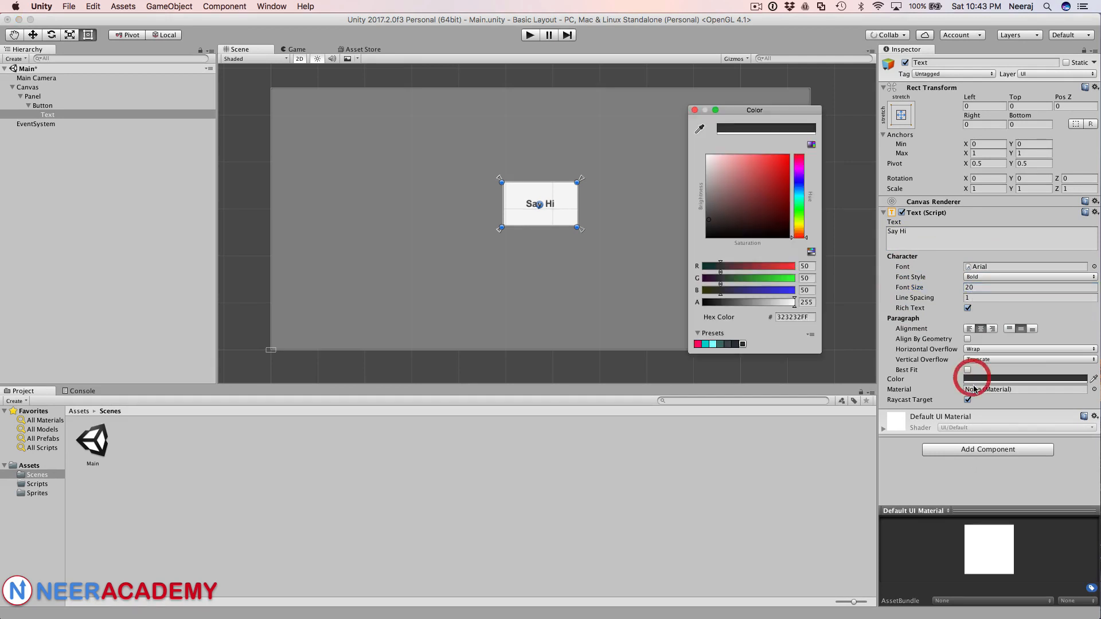
pyautogui.click(778, 176)
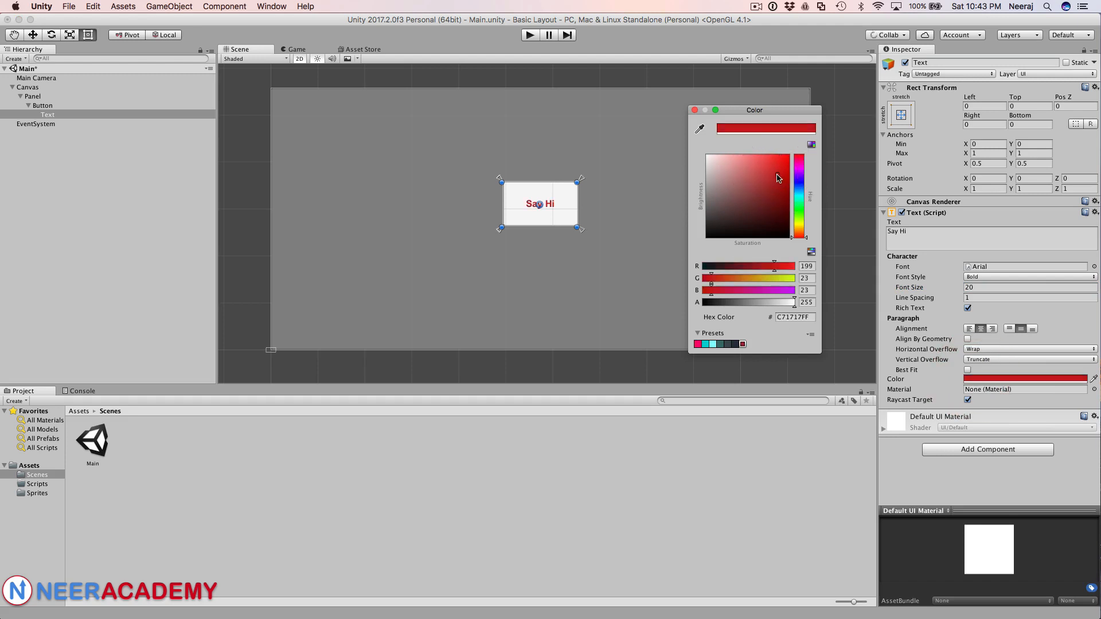
pyautogui.click(754, 109)
pyautogui.click(695, 109)
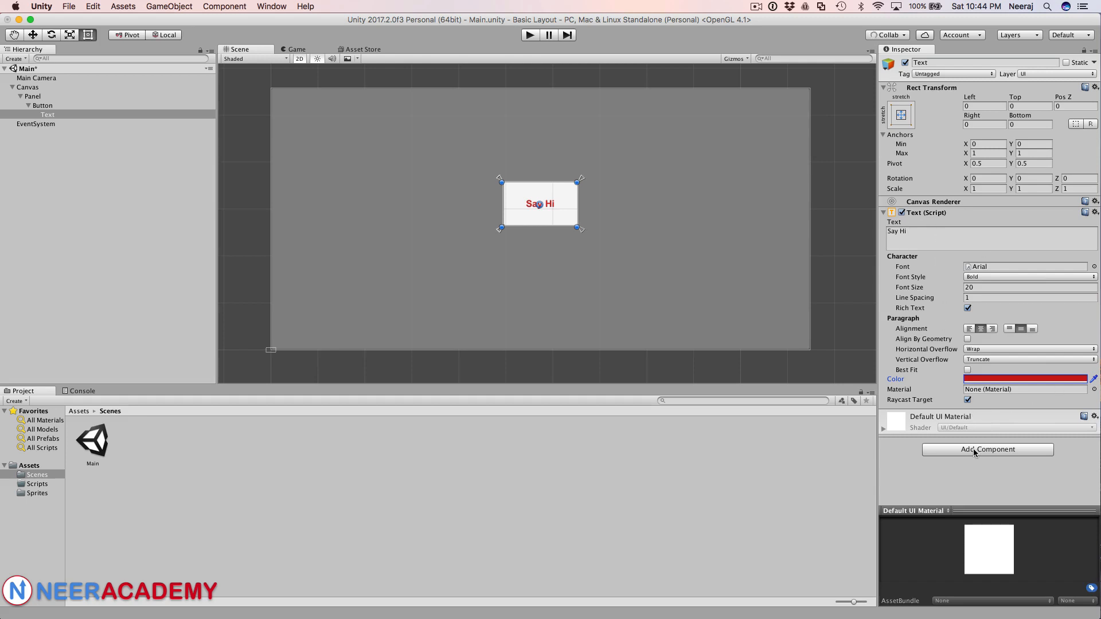
# Run the scene in Play mode and test how the Say Hi button reacts to being pressed
pyautogui.click(606, 161)
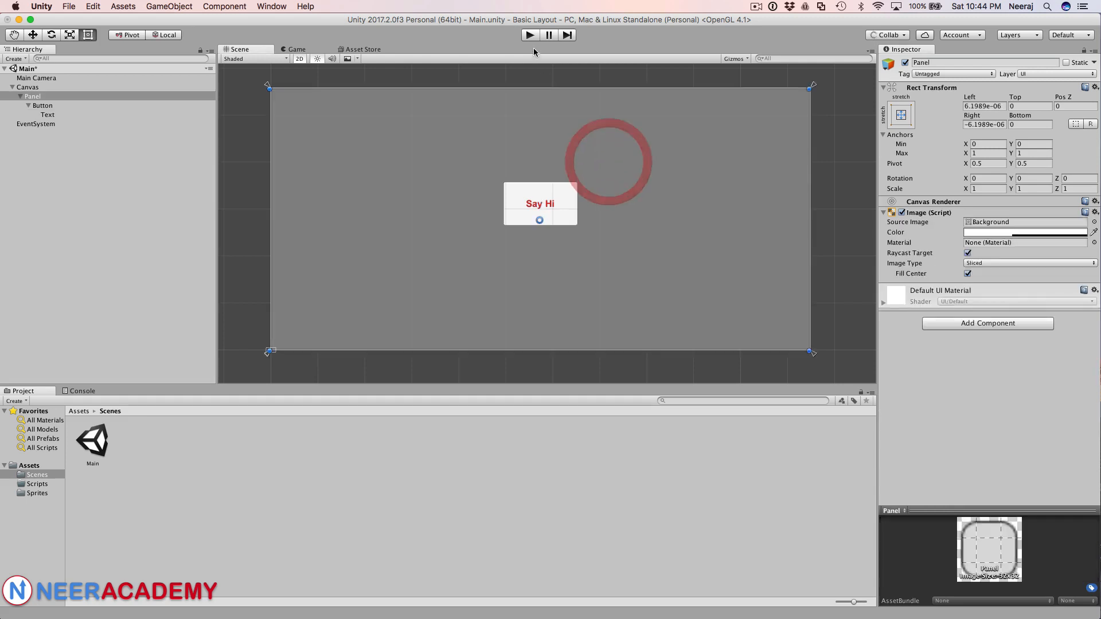
pyautogui.click(529, 36)
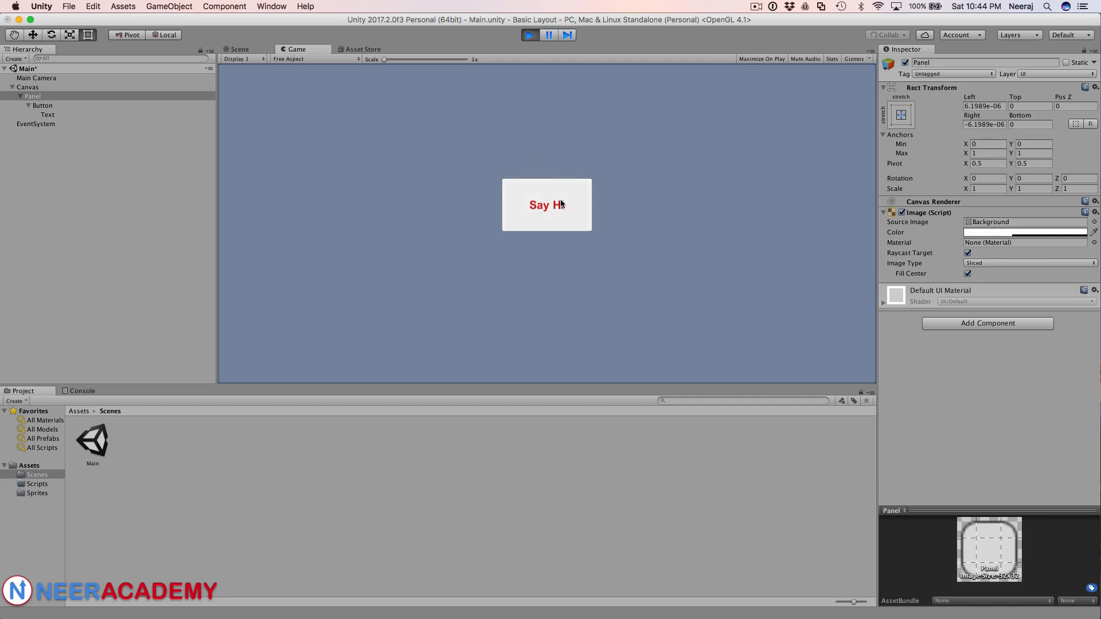
pyautogui.click(560, 206)
pyautogui.click(557, 206)
pyautogui.click(552, 217)
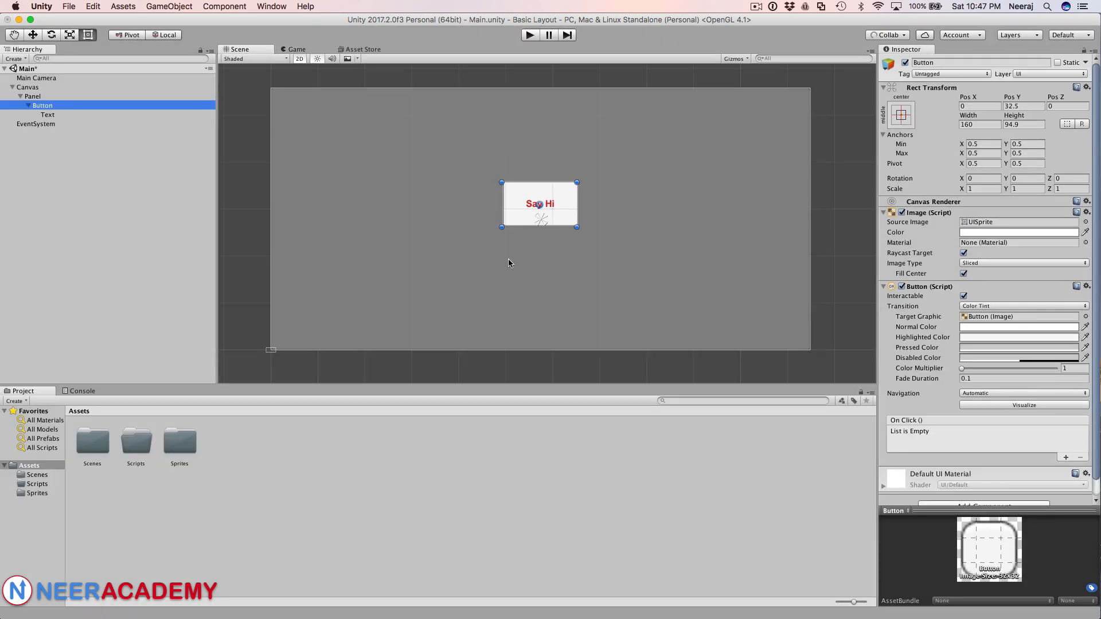
# Create a C# script named ButtonEventHandleScript in the Scripts folder
pyautogui.click(510, 260)
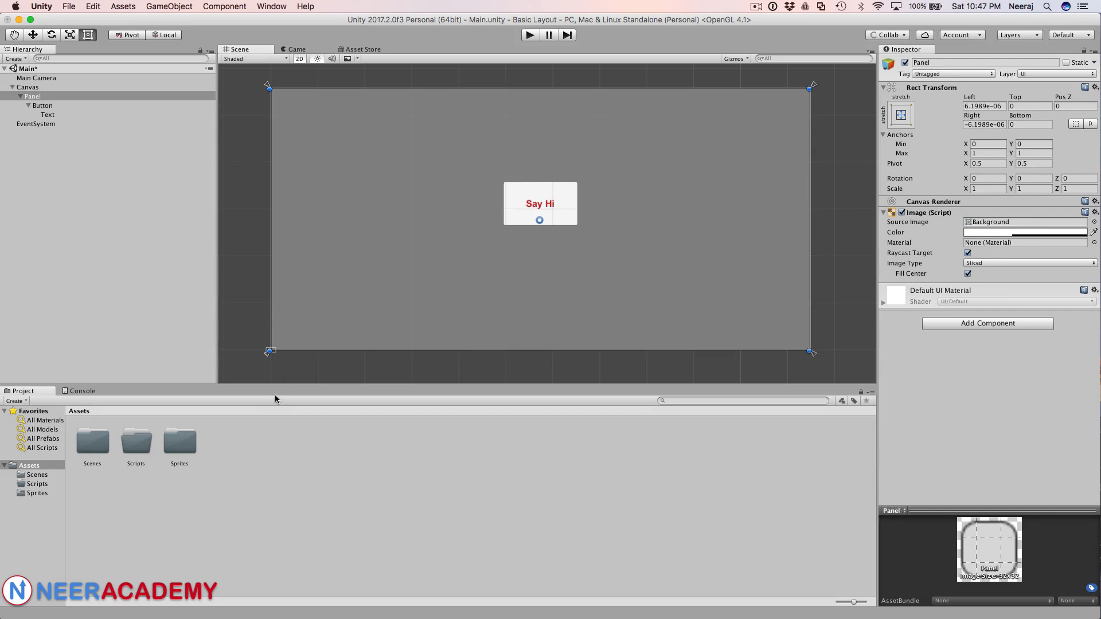
pyautogui.doubleClick(138, 441)
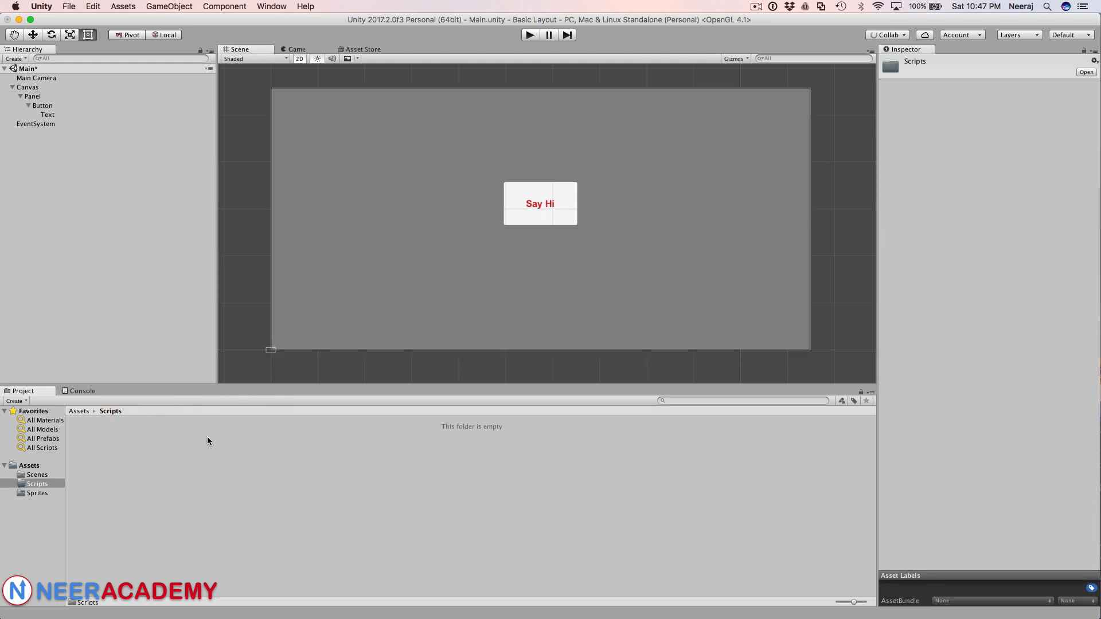
pyautogui.rightClick(126, 444)
pyautogui.moveTo(160, 396)
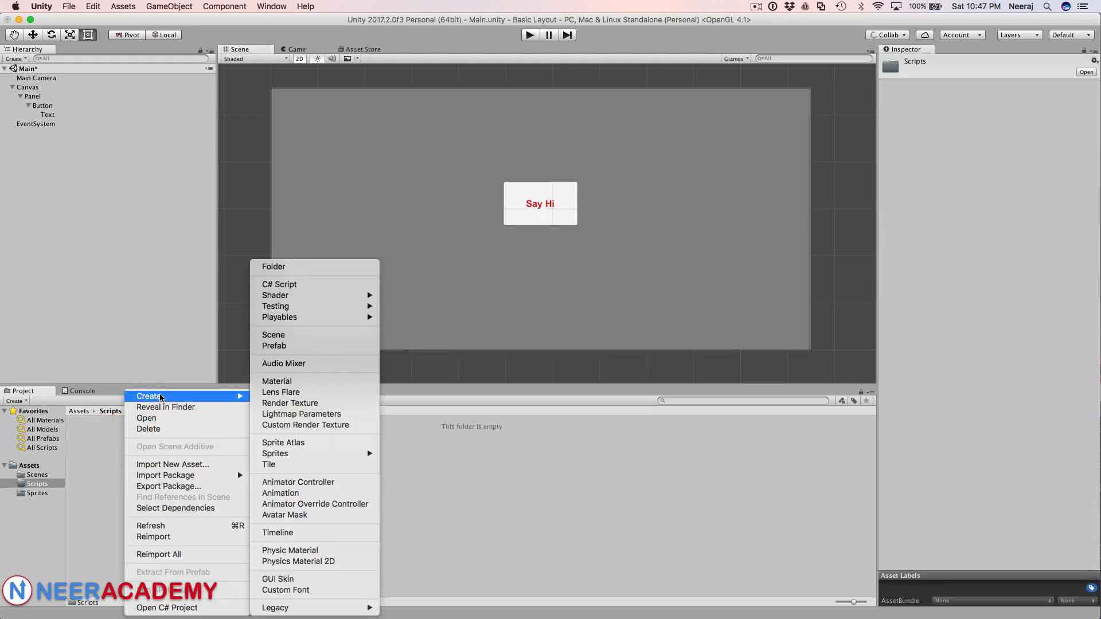
pyautogui.click(292, 285)
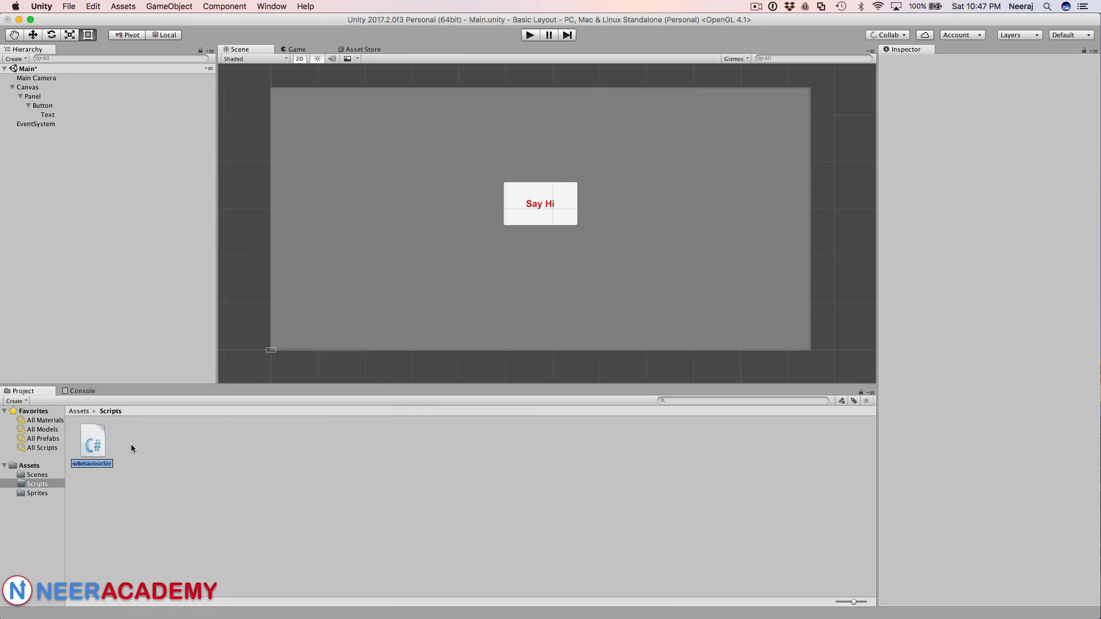
pyautogui.write('Butto')
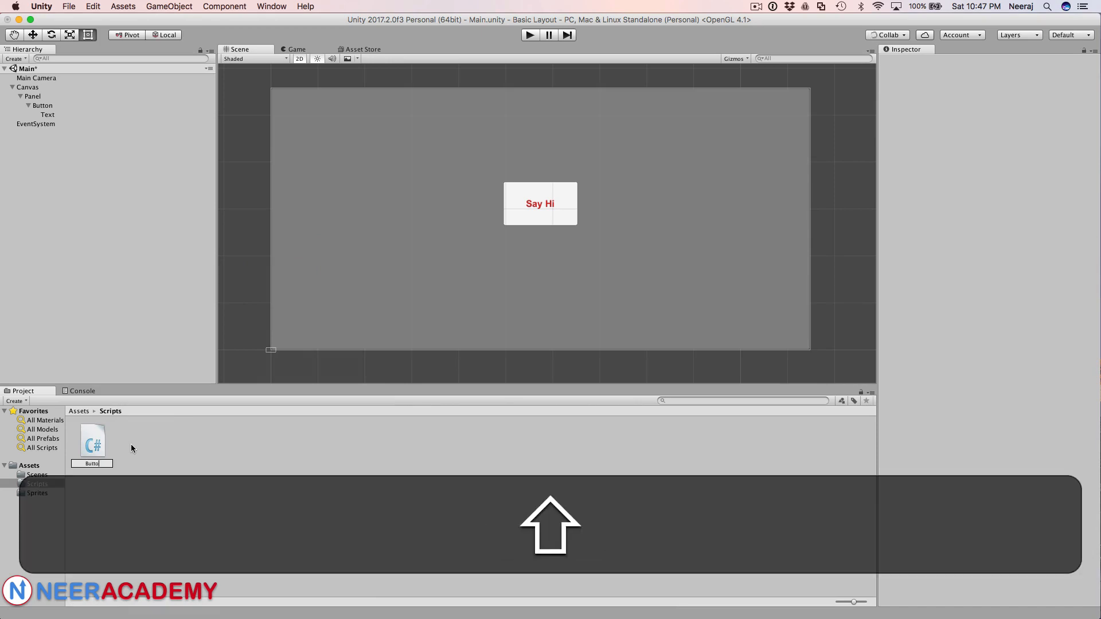
pyautogui.write('nEvent')
pyautogui.write('HandleScript')
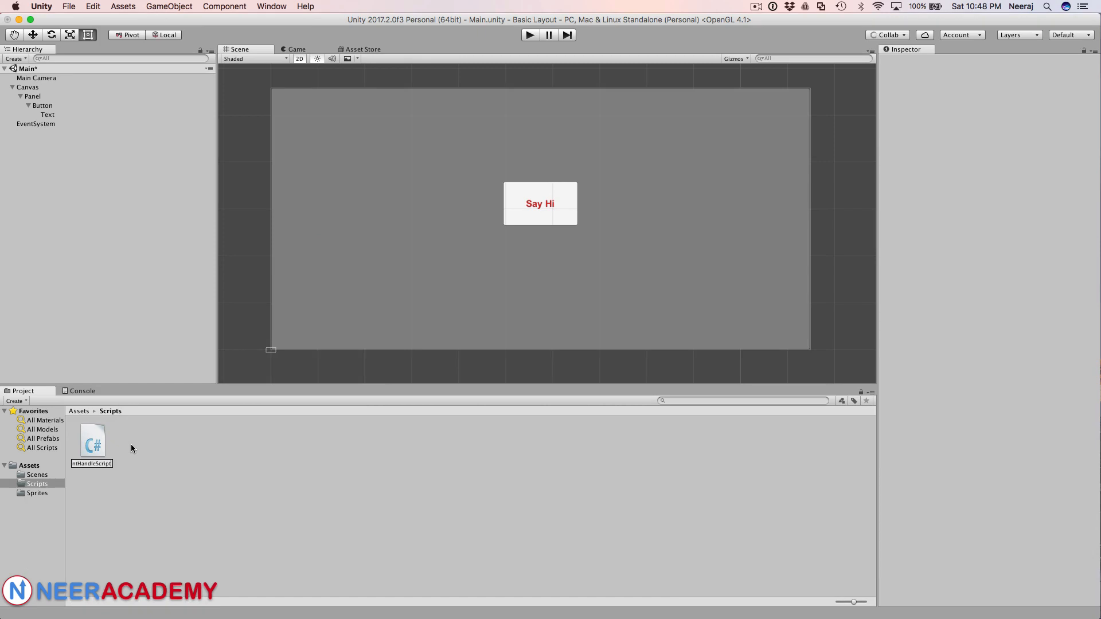
pyautogui.press('Return')
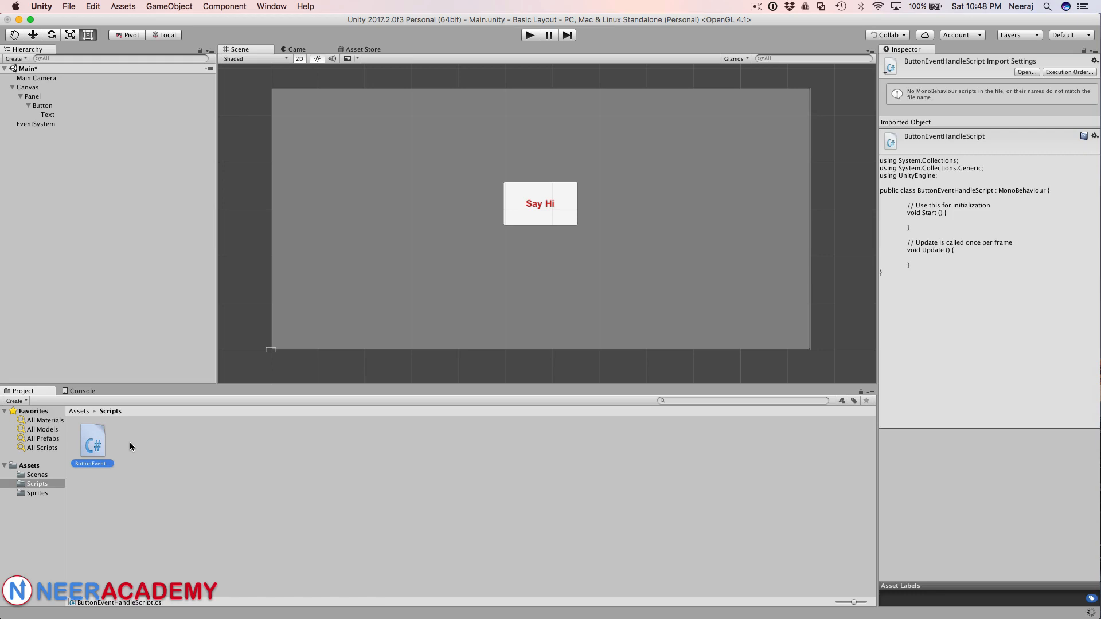
# Open ButtonEventHandleScript in MonoDevelop and add an empty public void handleButtonClick() method below Update
pyautogui.doubleClick(96, 448)
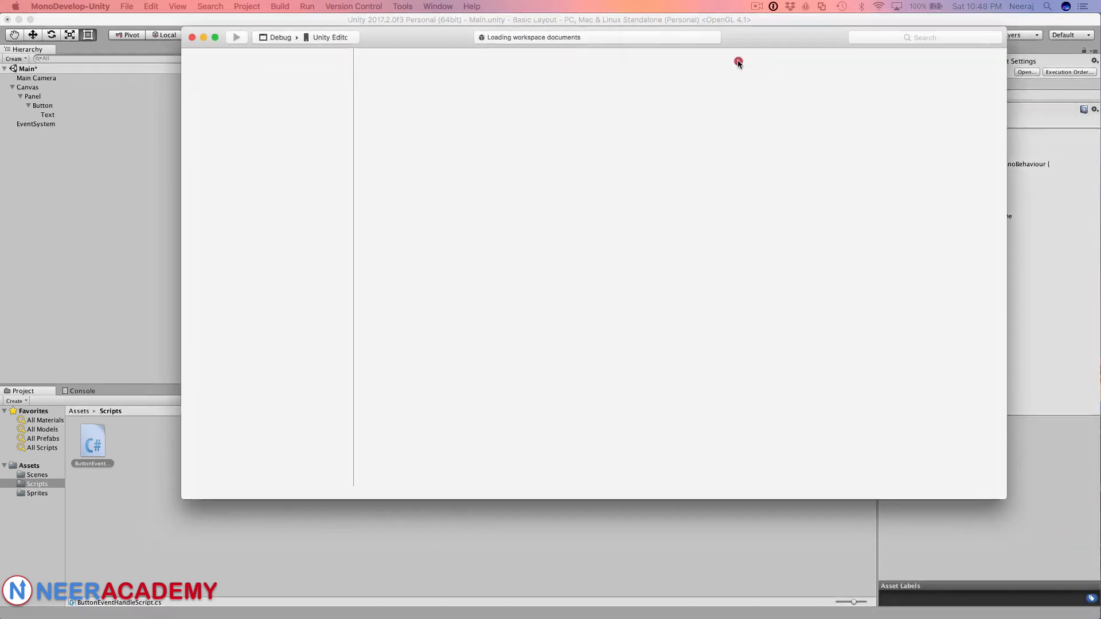
pyautogui.moveTo(738, 61); pyautogui.dragTo(788, 70)
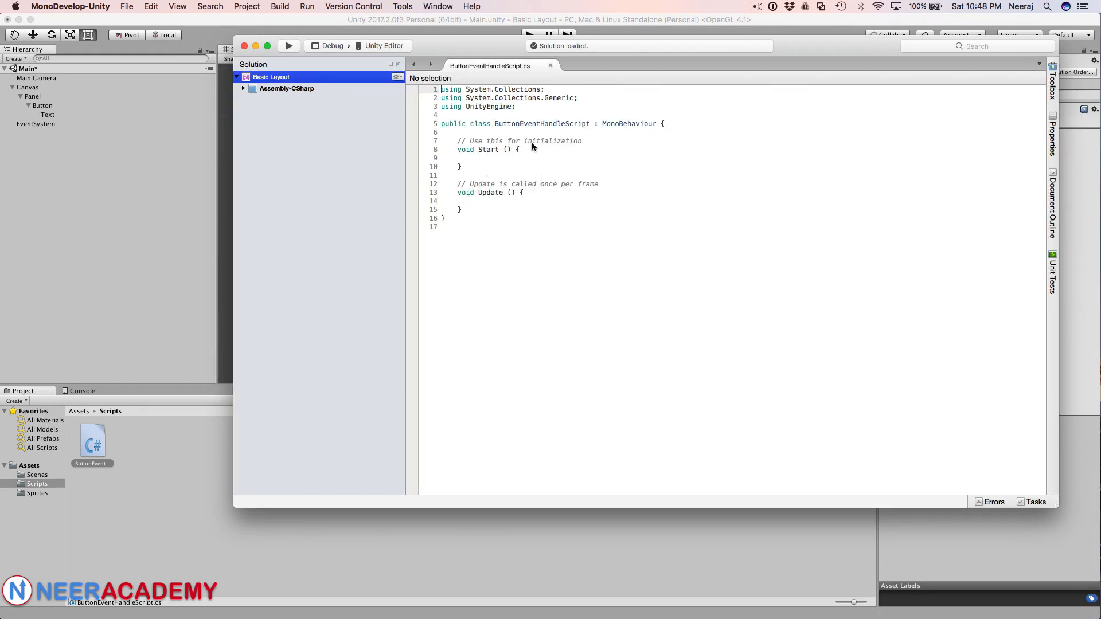
pyautogui.click(492, 165)
pyautogui.click(469, 210)
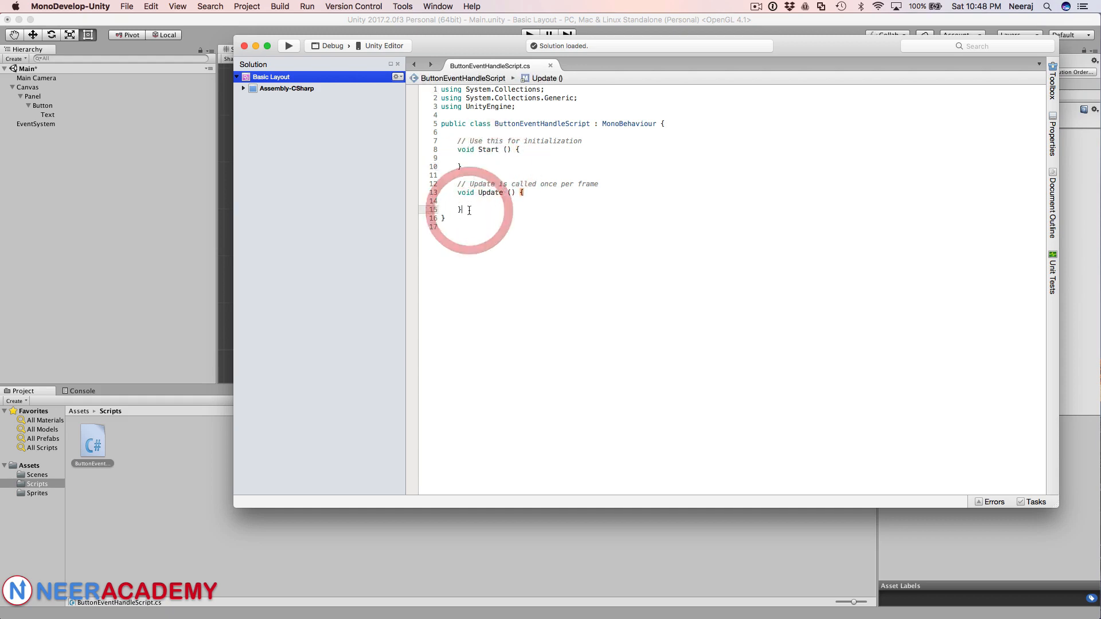
pyautogui.press('Return')
pyautogui.press('Return')
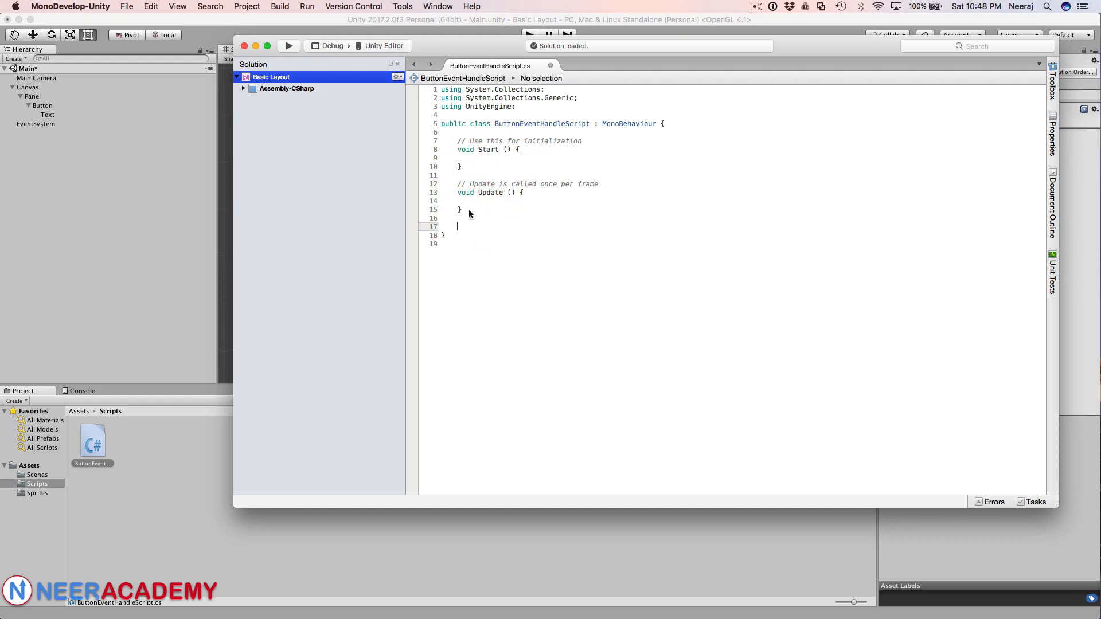
pyautogui.write('publ')
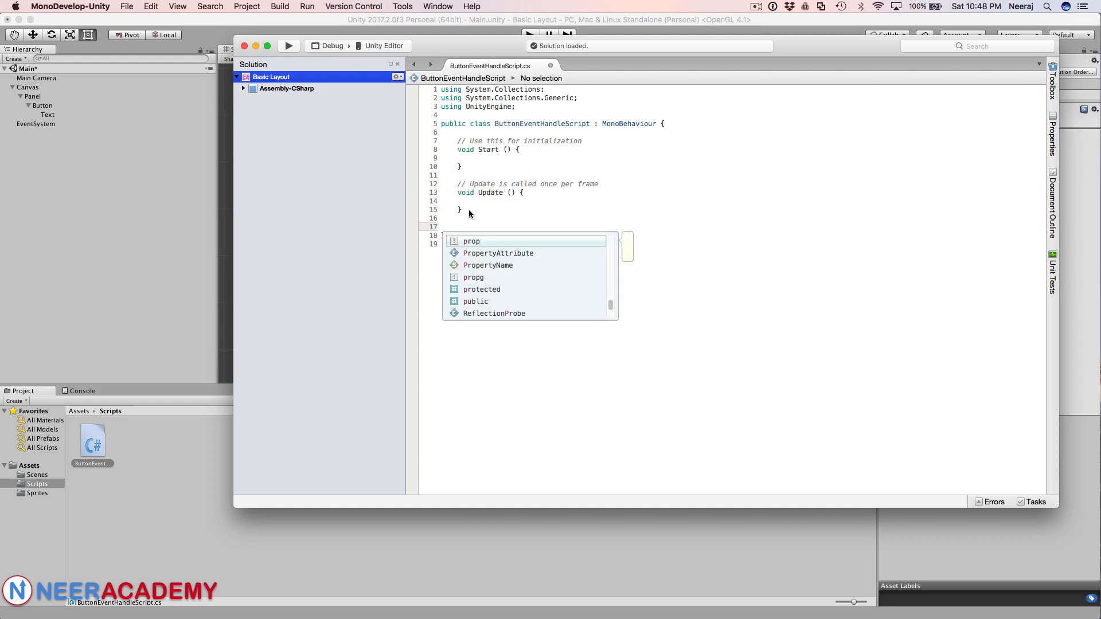
pyautogui.write('ic ')
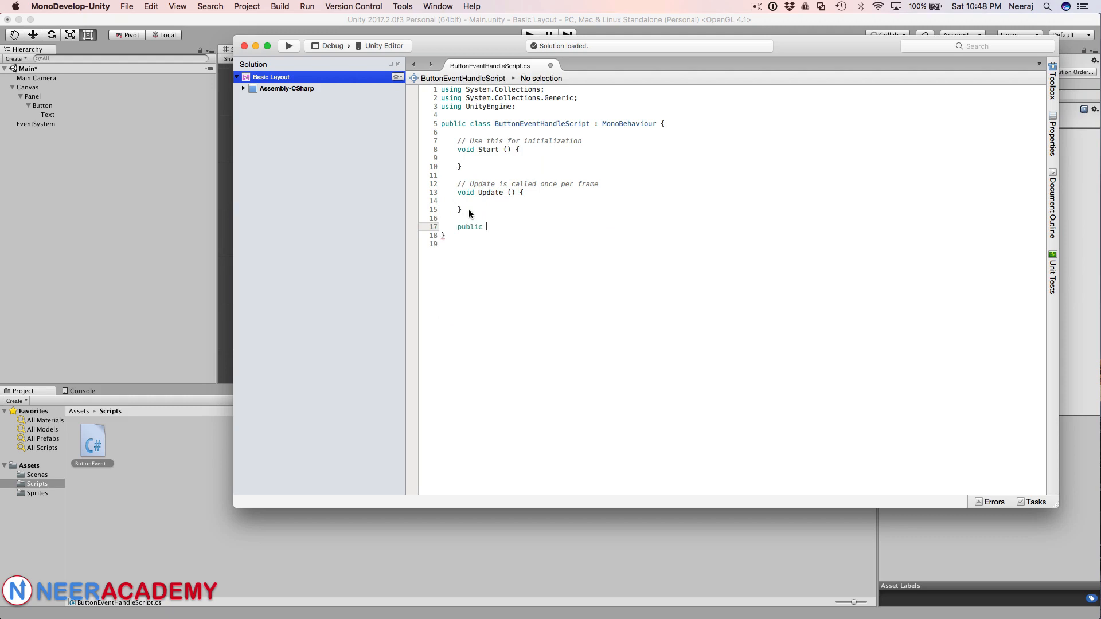
pyautogui.write('void fu')
pyautogui.press('BackSpace')
pyautogui.write('handleButtonClick(){')
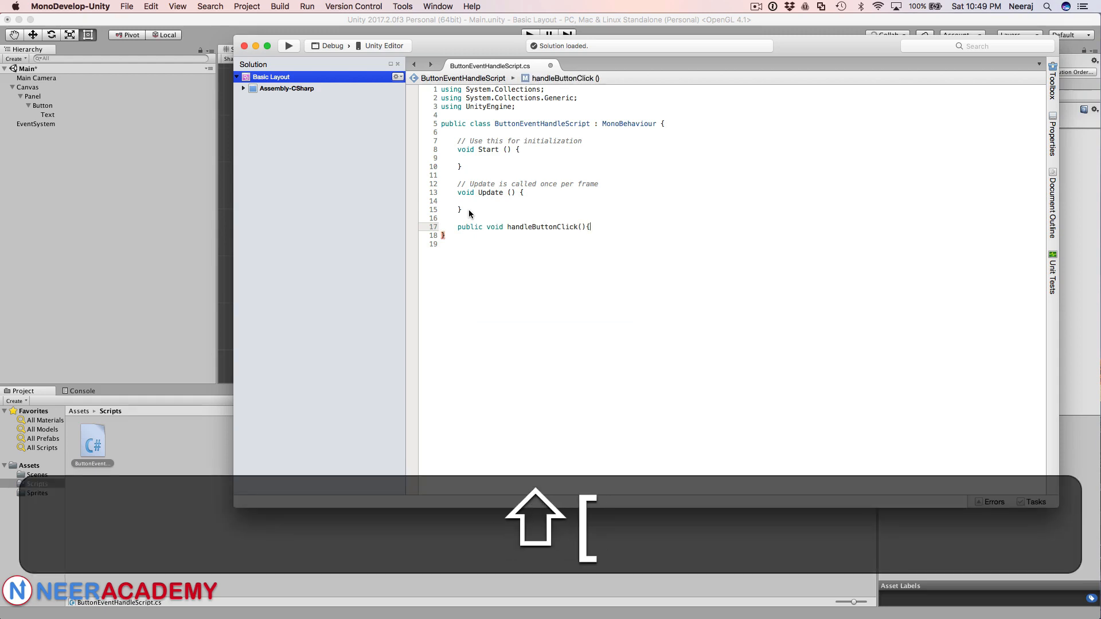
pyautogui.hotkey('shift', 'Return')
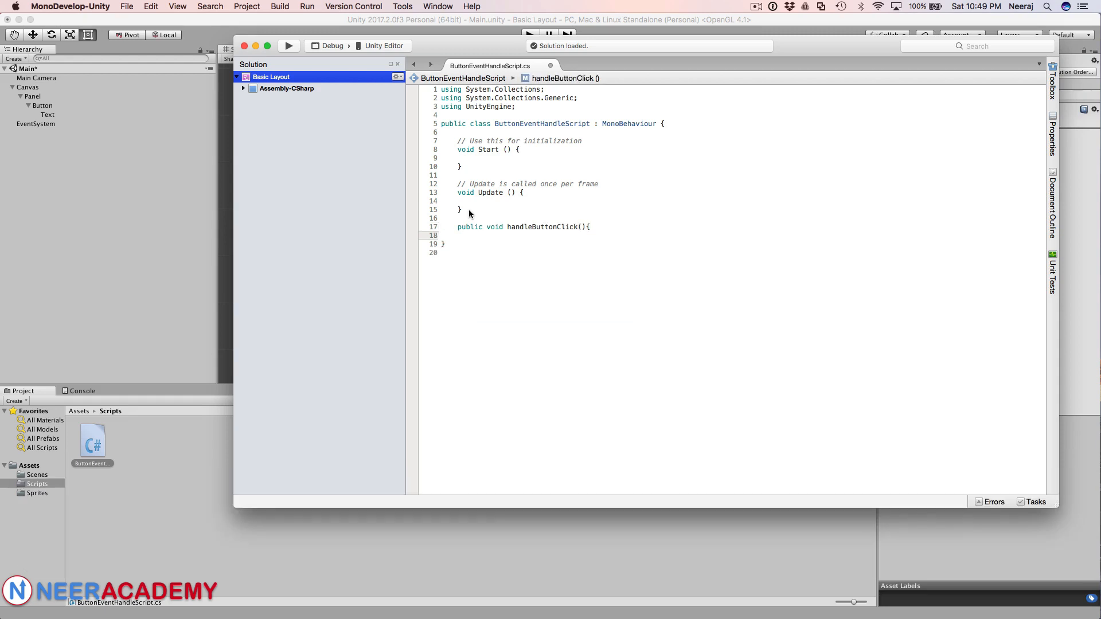
pyautogui.write('}')
# Add the line Debug.Log ("Hi There"); inside the handleButtonClick method
pyautogui.hotkey('shift', 'Up')
pyautogui.press('super+Right')
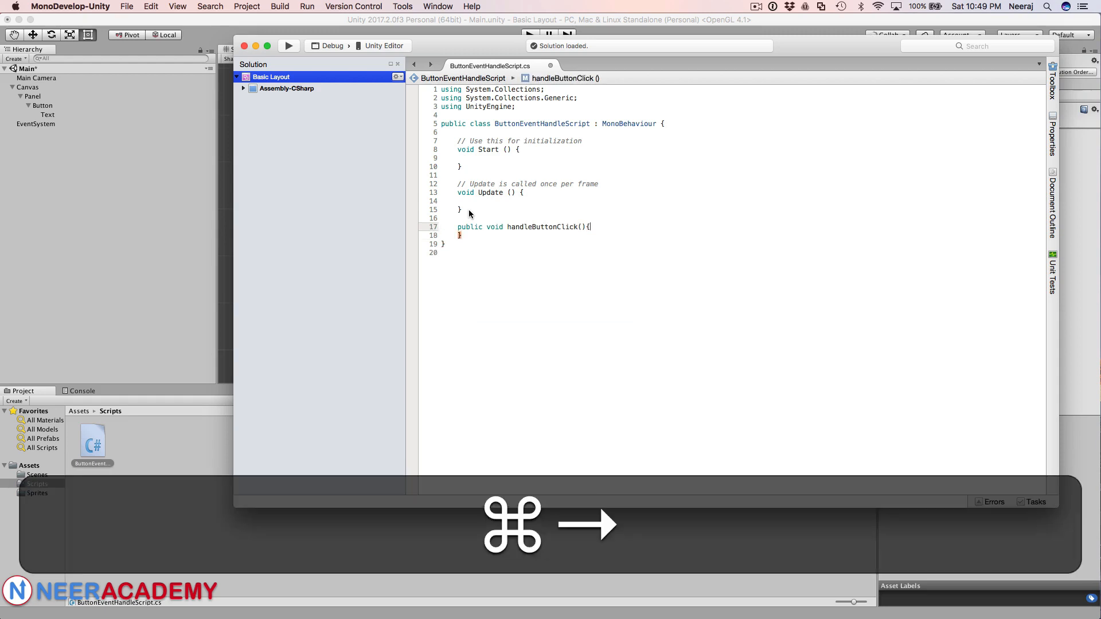
pyautogui.press('super+Return')
pyautogui.write('Debug')
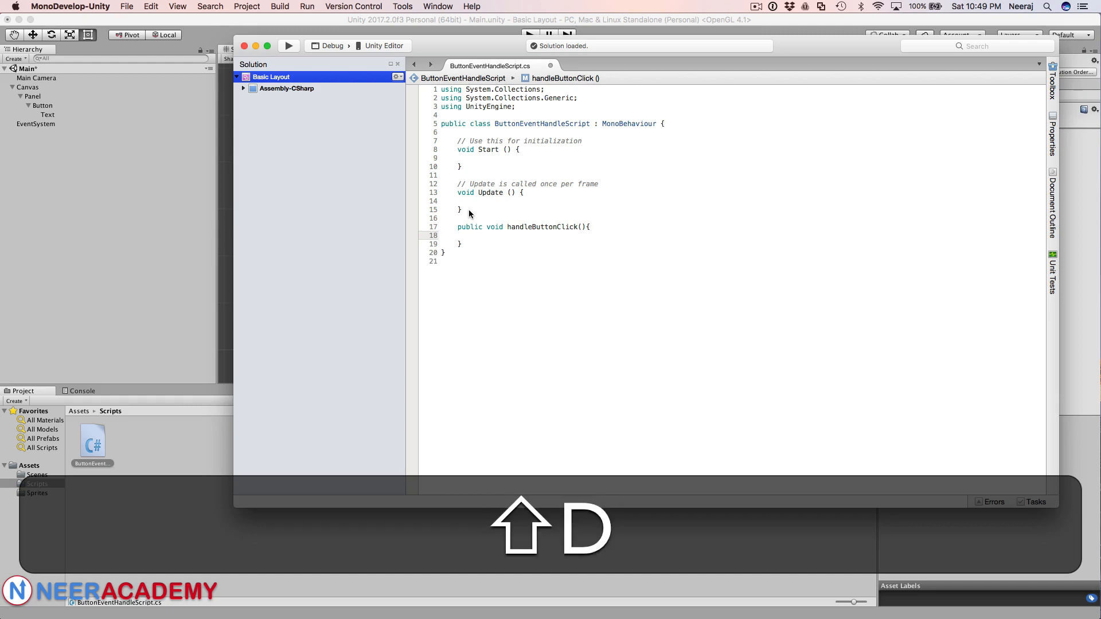
pyautogui.write('.Log')
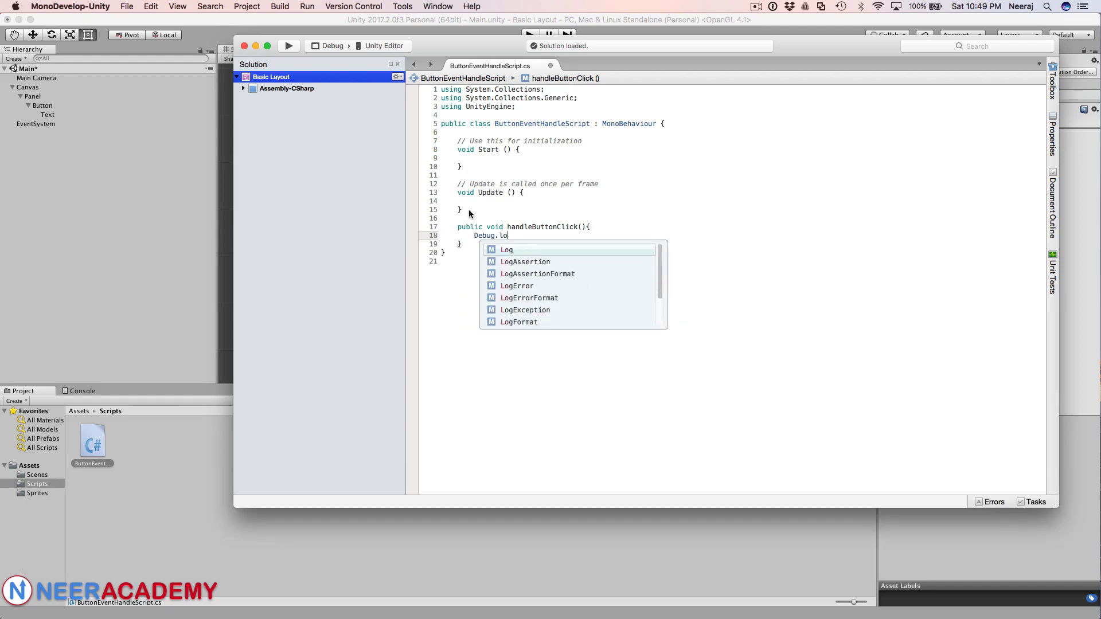
pyautogui.press('Escape')
pyautogui.write('("')
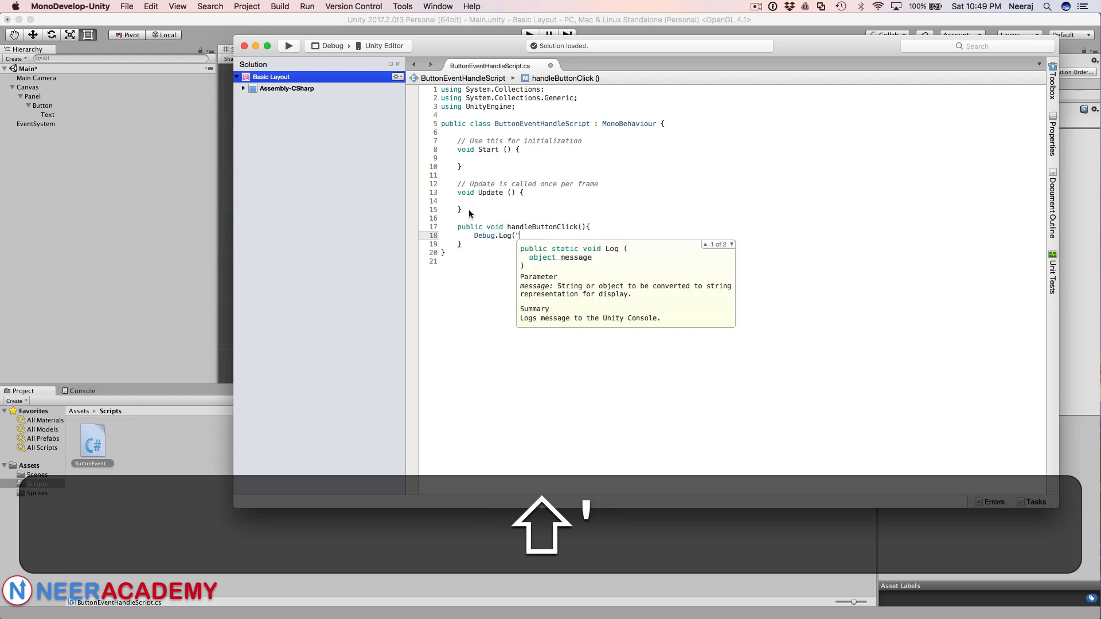
pyautogui.write('Hell')
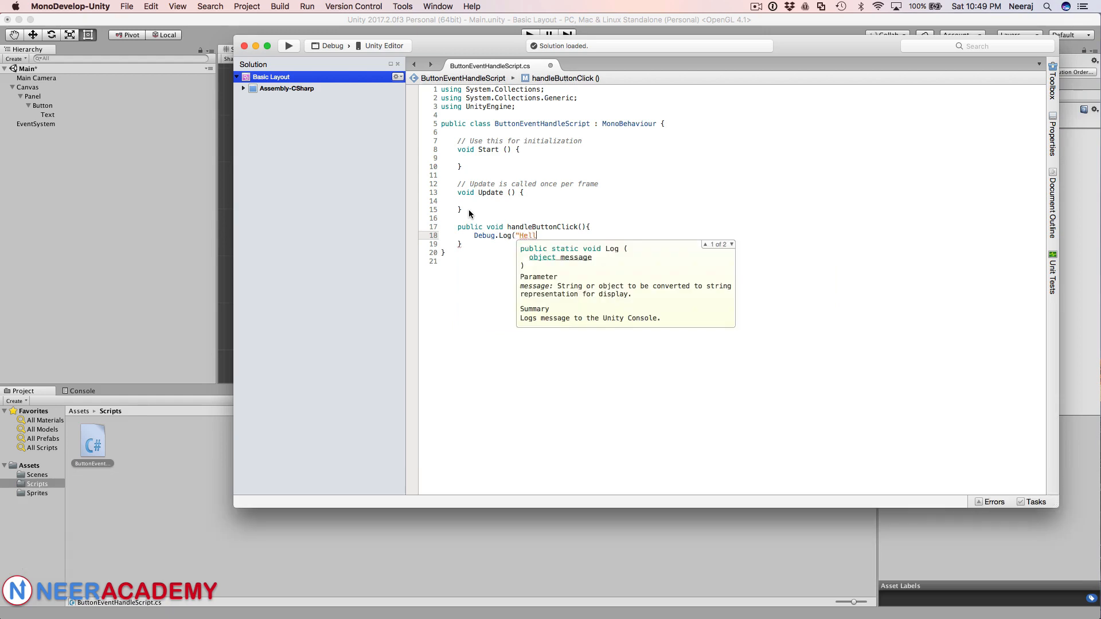
pyautogui.press('BackSpace')
pyautogui.press('BackSpace')
pyautogui.write('i There");')
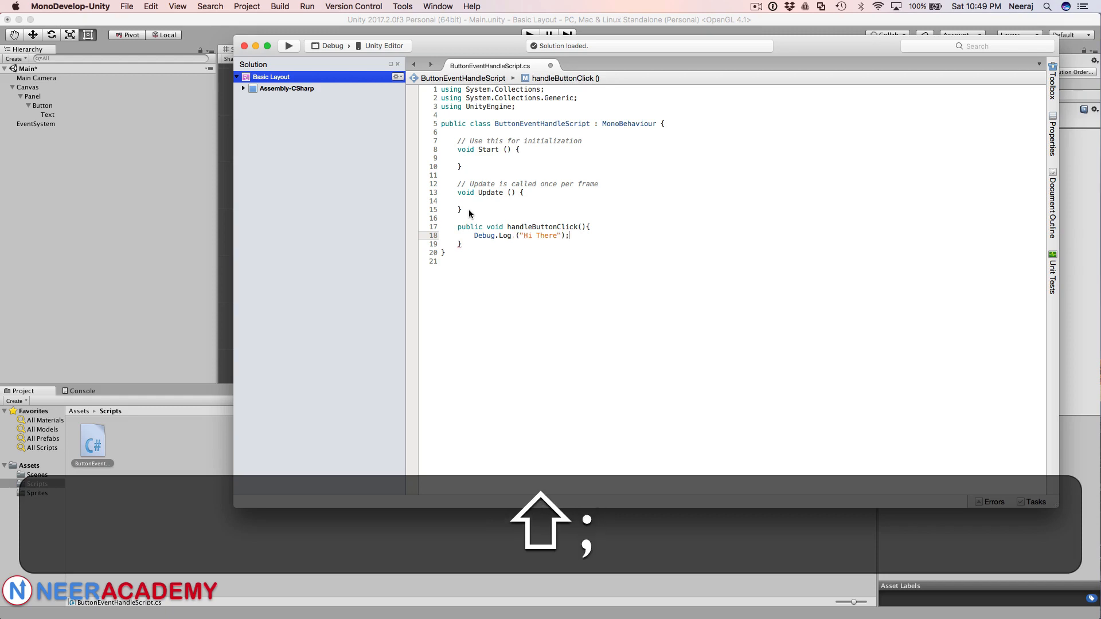
# Save the script and switch back to Unity
pyautogui.press('super+s')
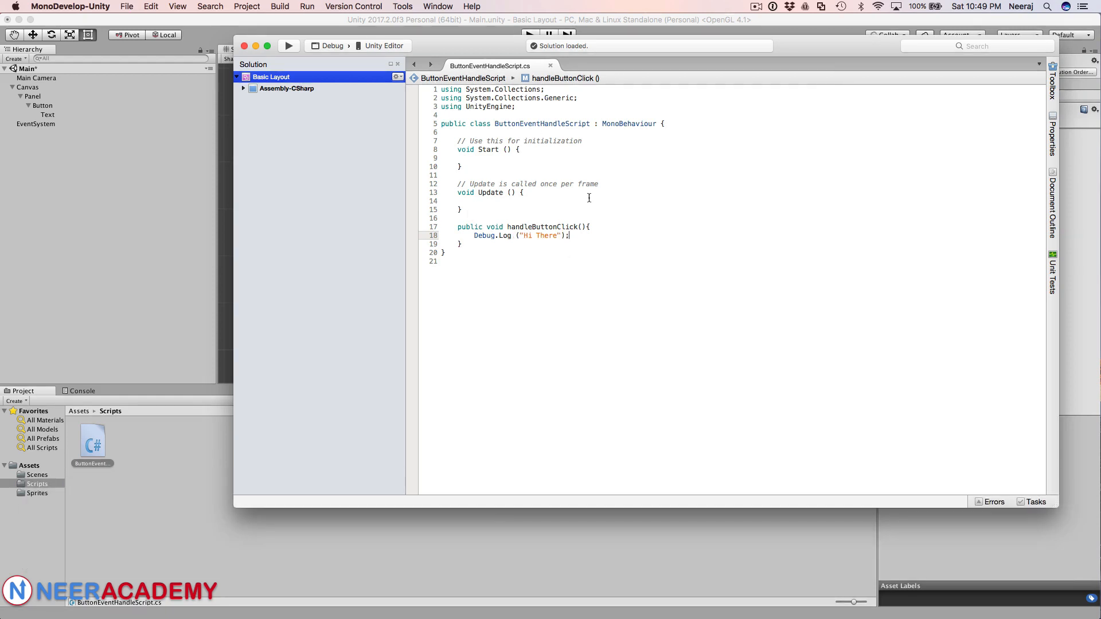
pyautogui.press('super+s')
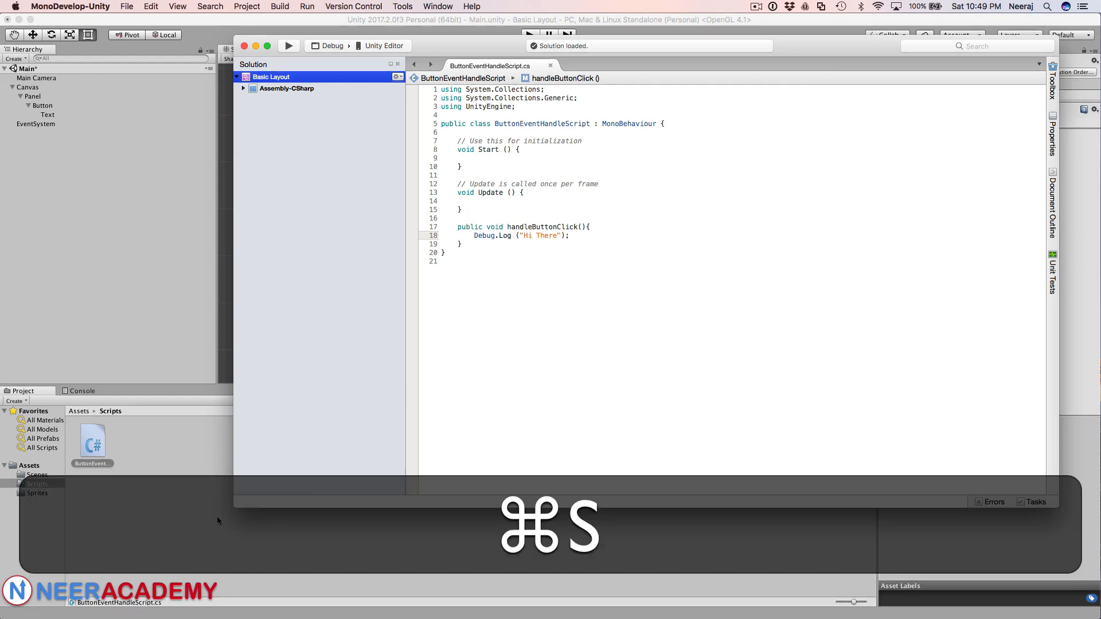
pyautogui.click(228, 21)
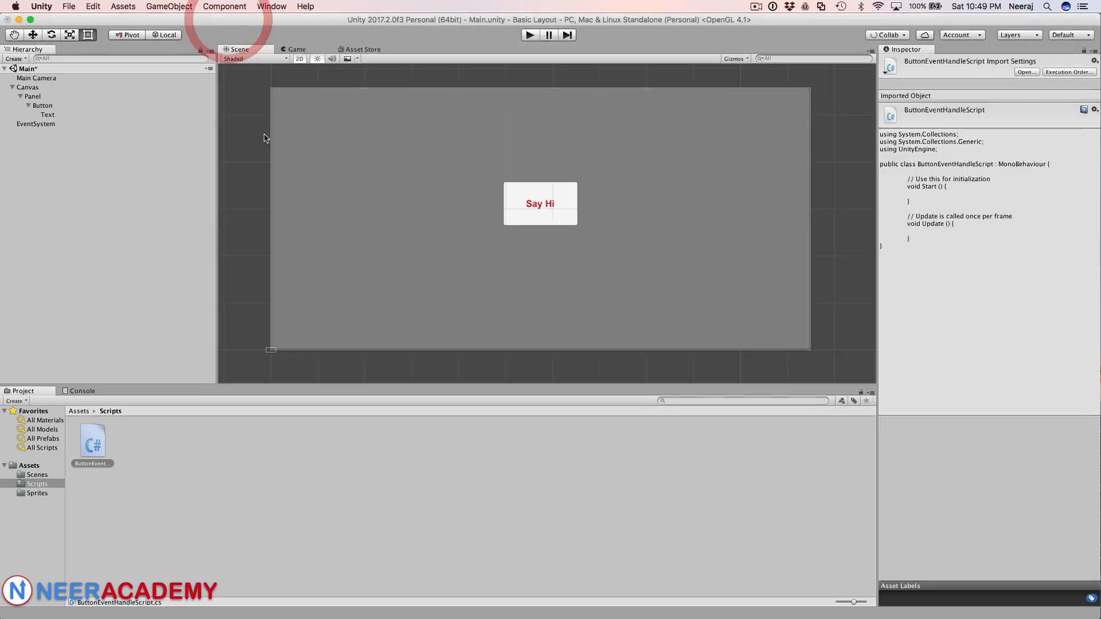
# Create an empty GameObject at the root level of the Main scene
pyautogui.click(6, 172)
pyautogui.rightClick(44, 176)
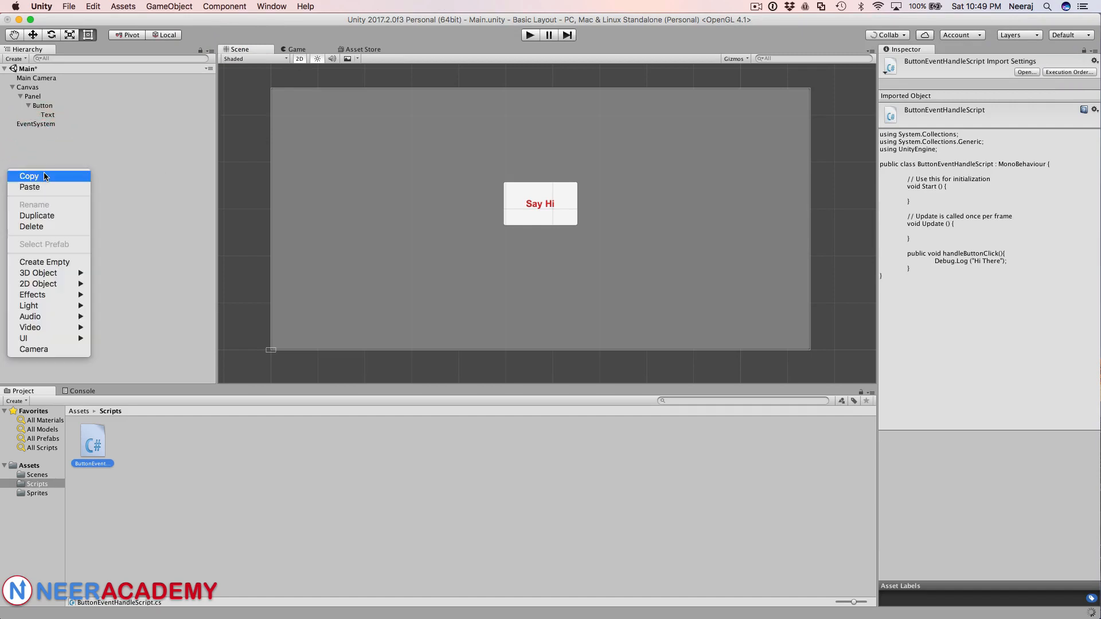
pyautogui.click(37, 264)
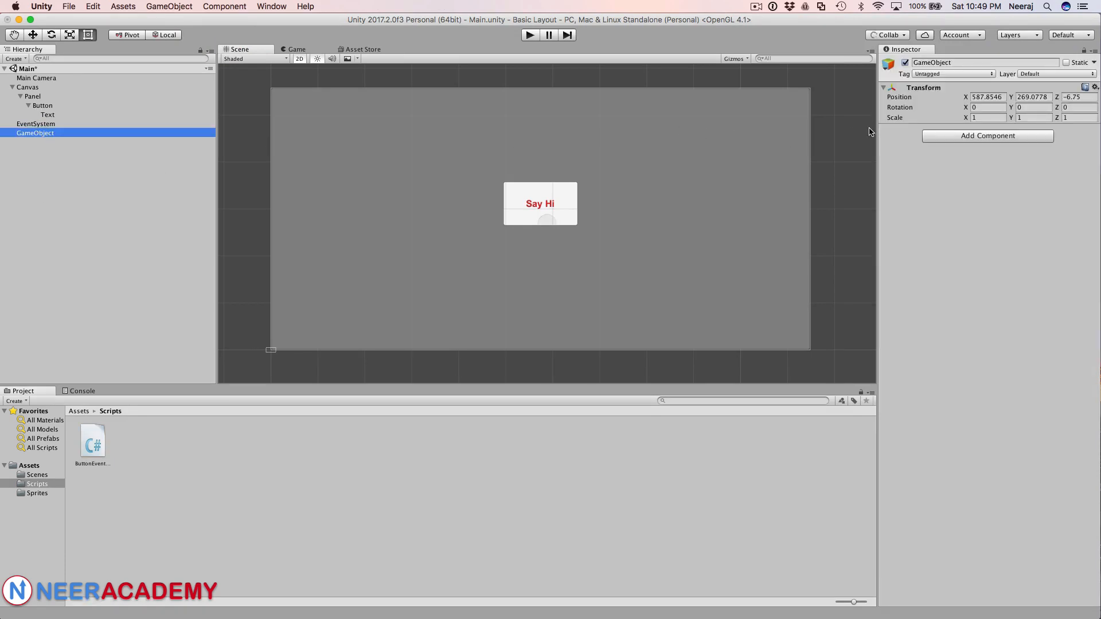
# Add the Button Event Handle Script component to the new GameObject
pyautogui.click(998, 136)
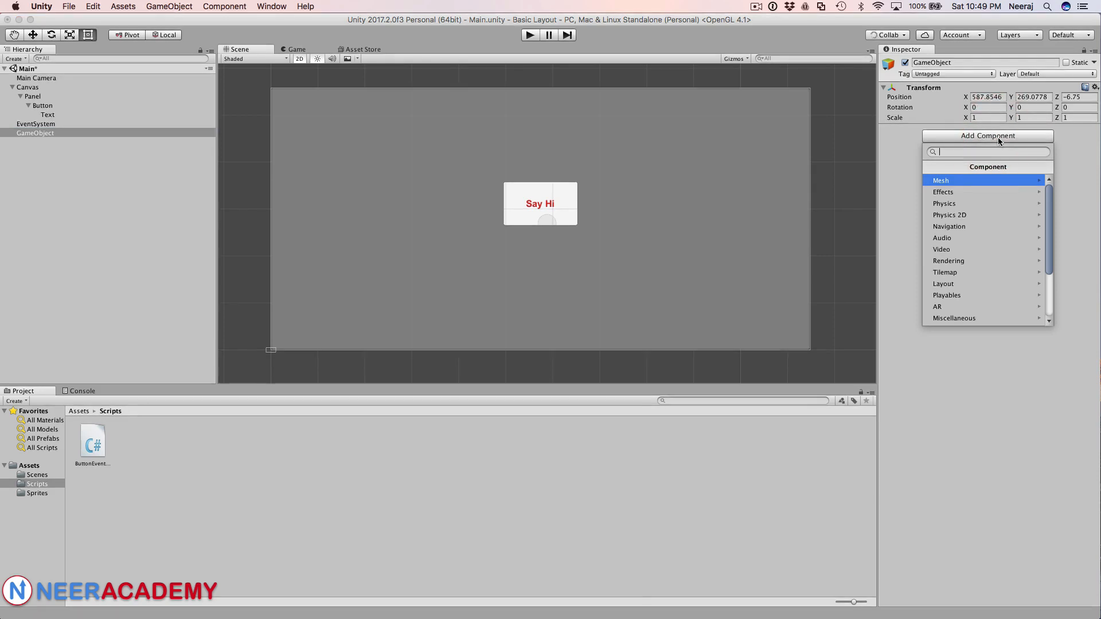
pyautogui.scroll(-3, 998, 255)
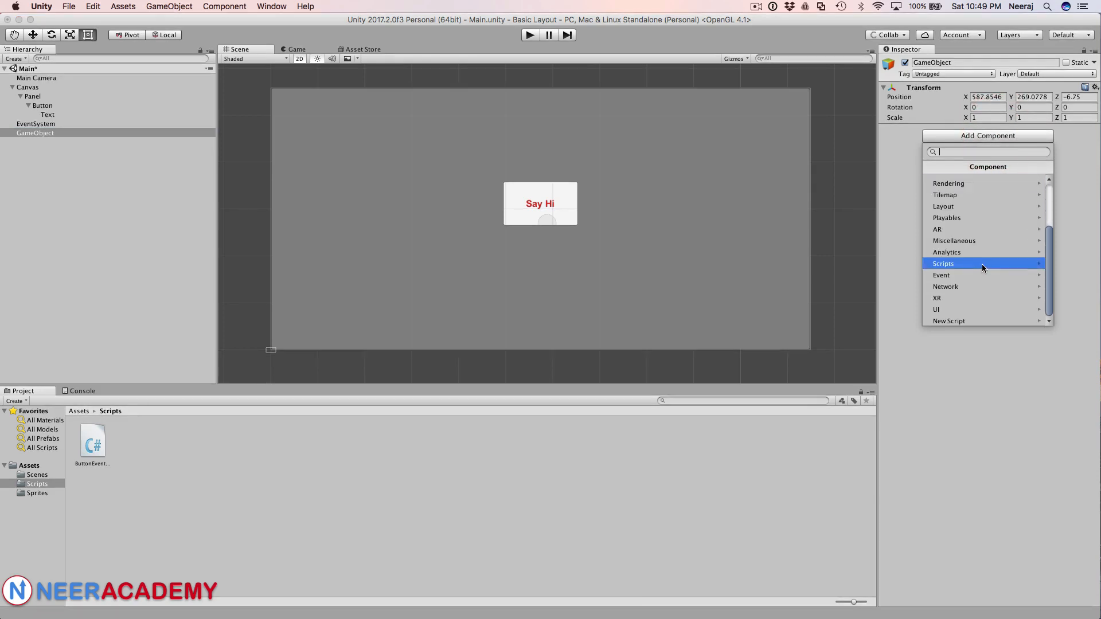
pyautogui.click(982, 264)
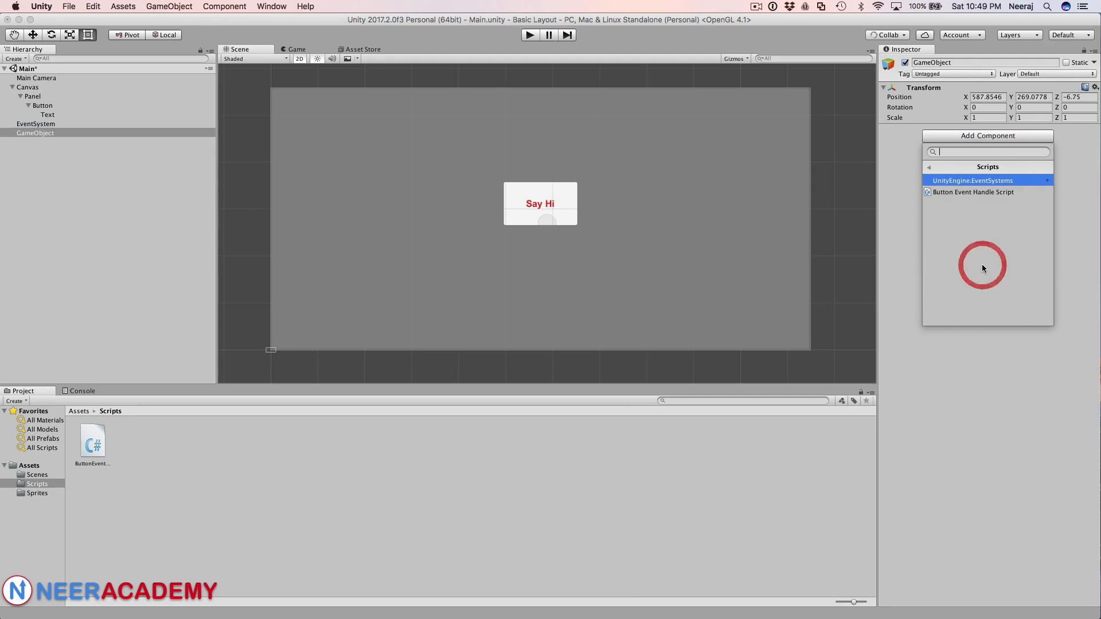
pyautogui.click(973, 194)
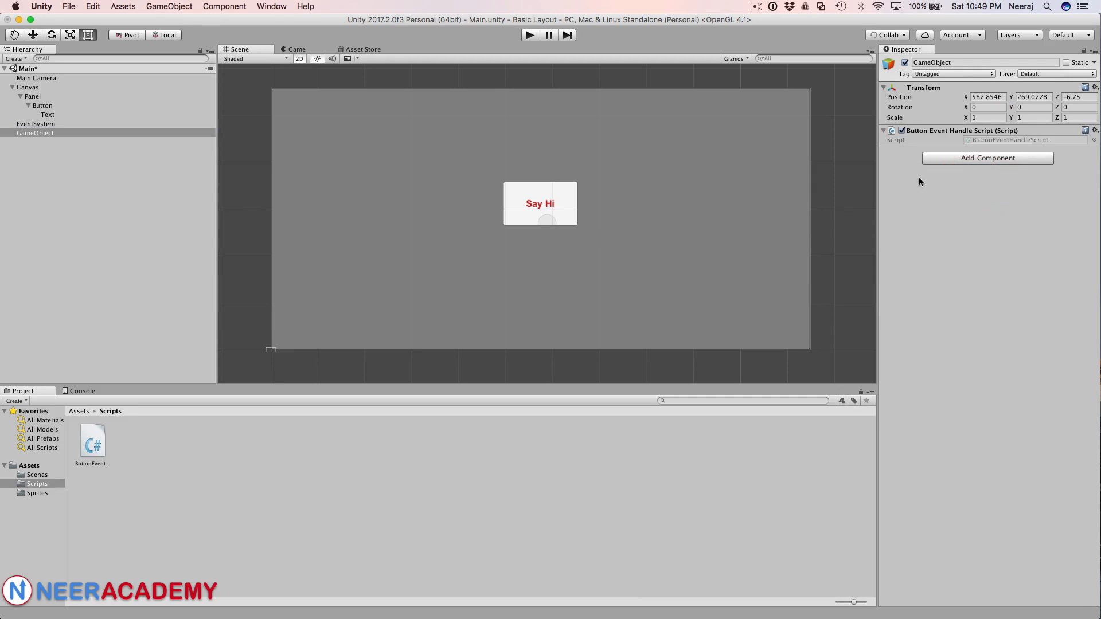
# Add an entry to the Button's On Click () list and assign GameObject as its target object
pyautogui.click(42, 106)
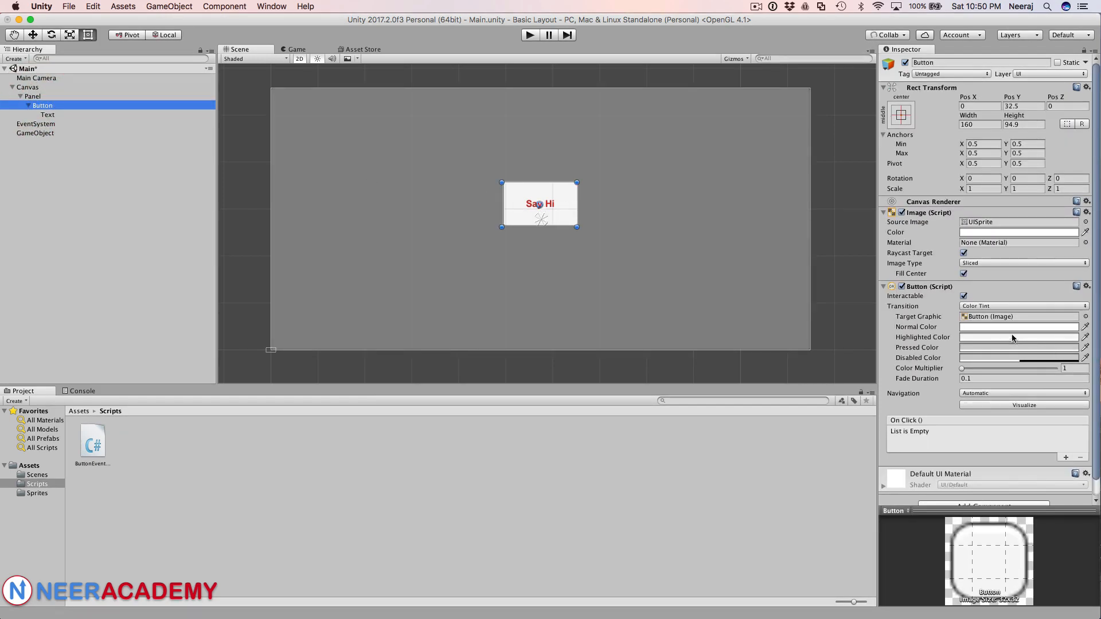
pyautogui.scroll(-1, 1012, 338)
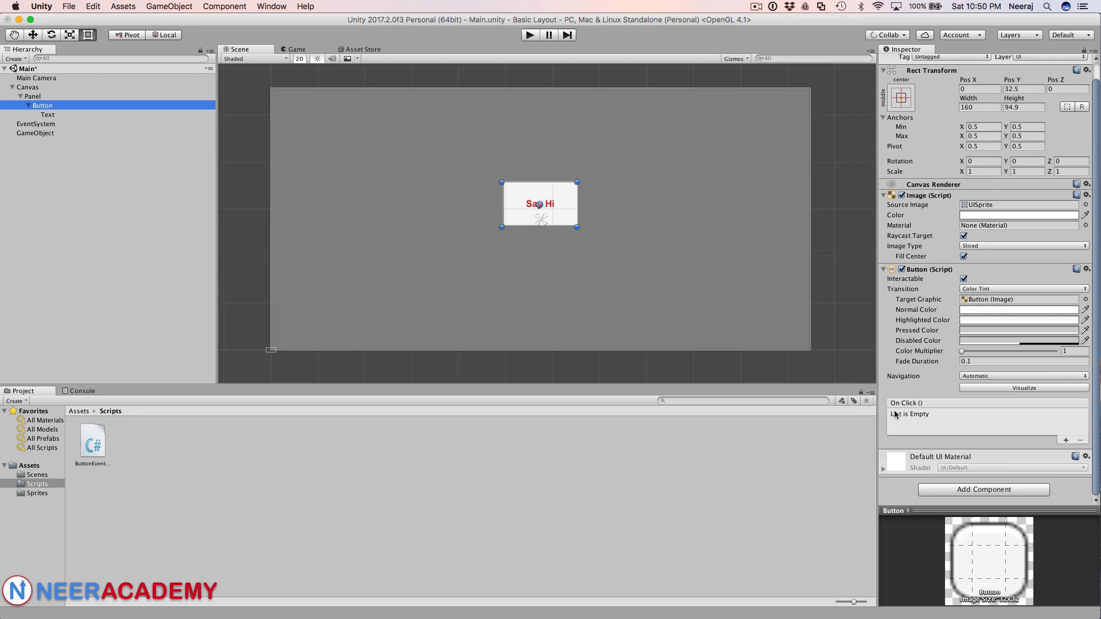
pyautogui.click(1066, 440)
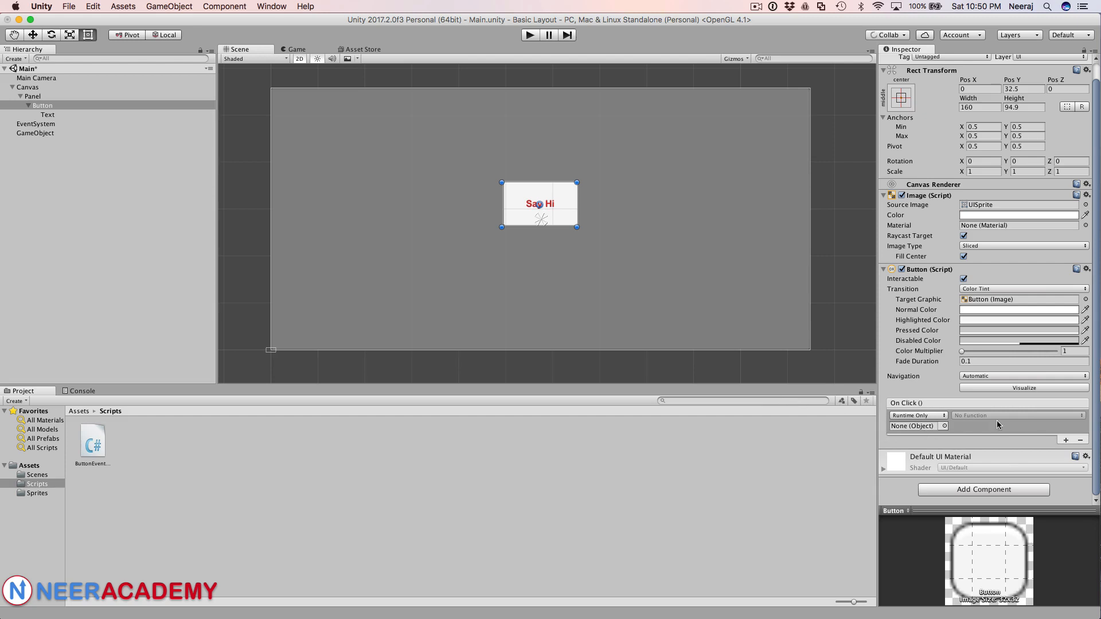
pyautogui.click(22, 136)
pyautogui.click(33, 105)
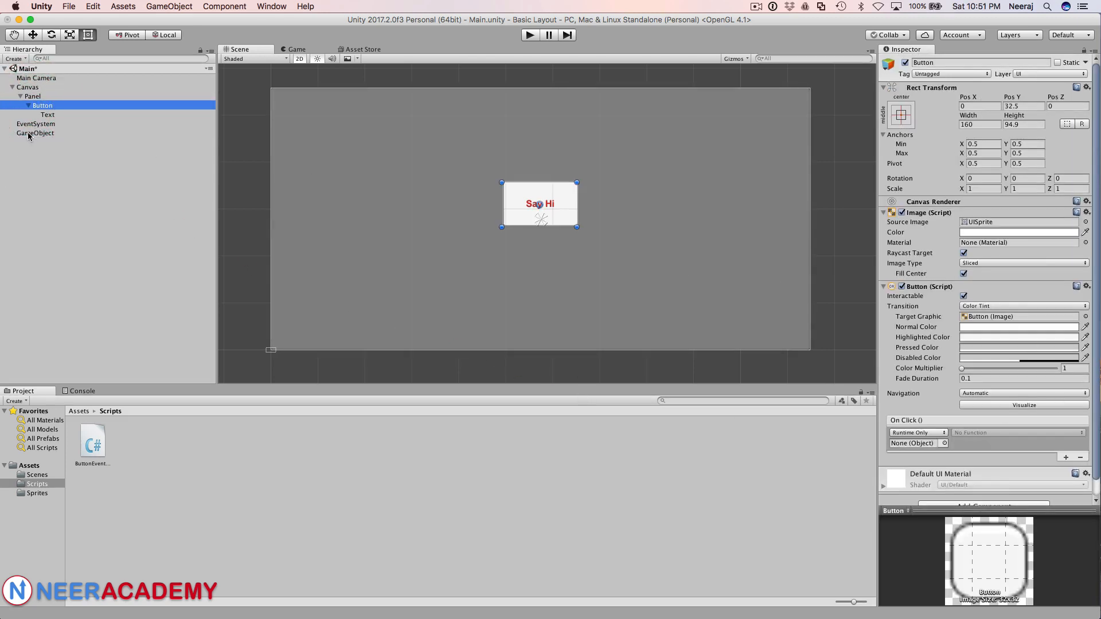
pyautogui.moveTo(25, 136); pyautogui.dragTo(929, 447)
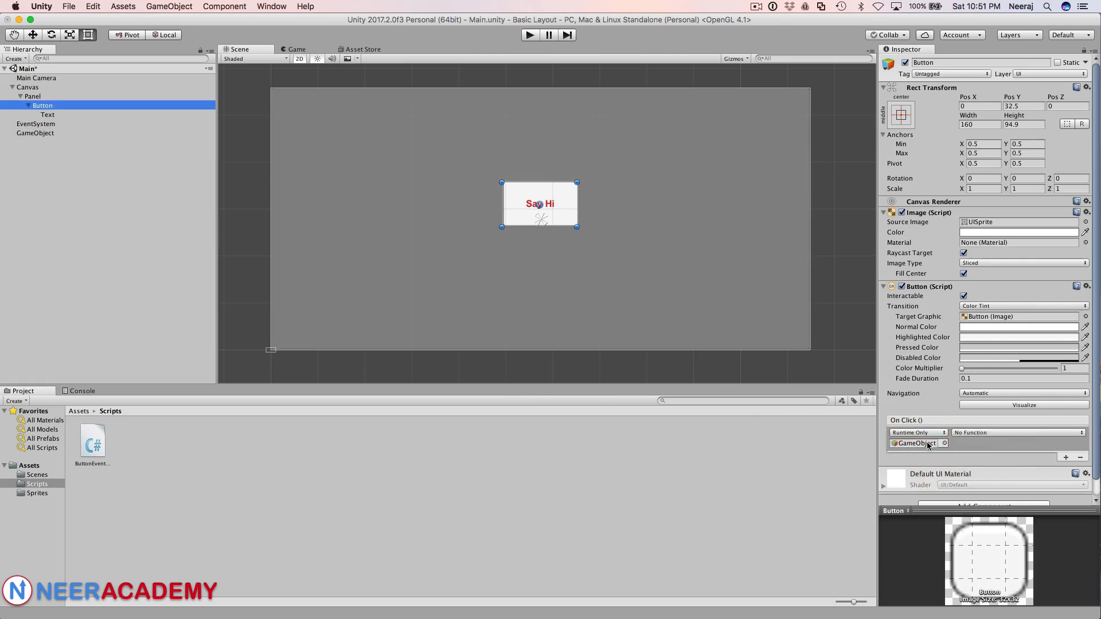
# Set the On Click () entry's function to handleButtonClick () from ButtonEventHandleScript
pyautogui.click(1000, 433)
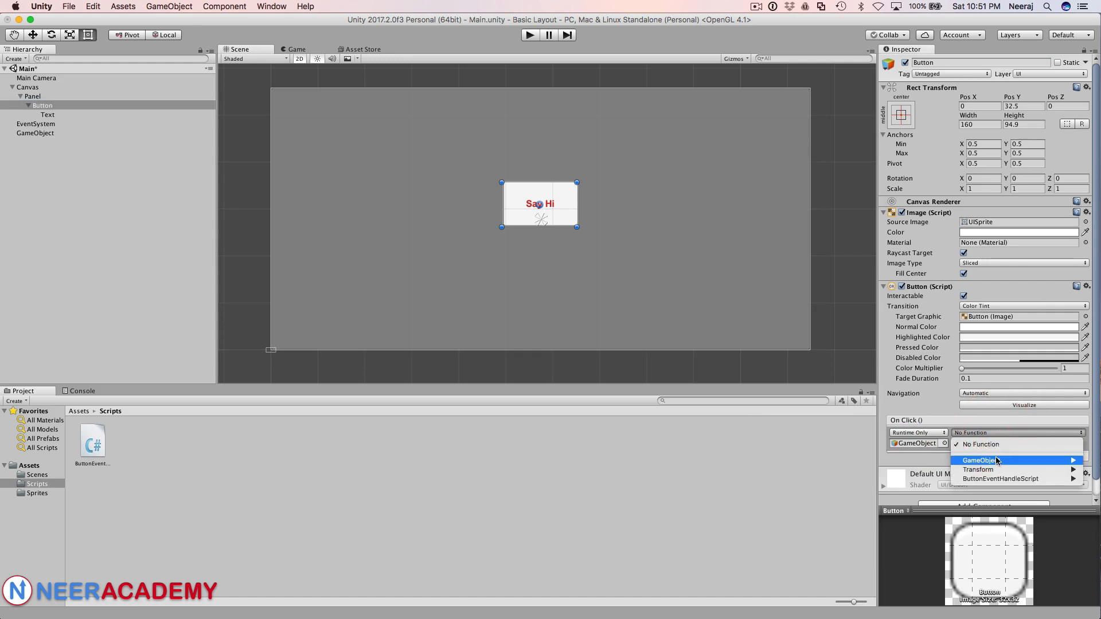
pyautogui.moveTo(996, 460)
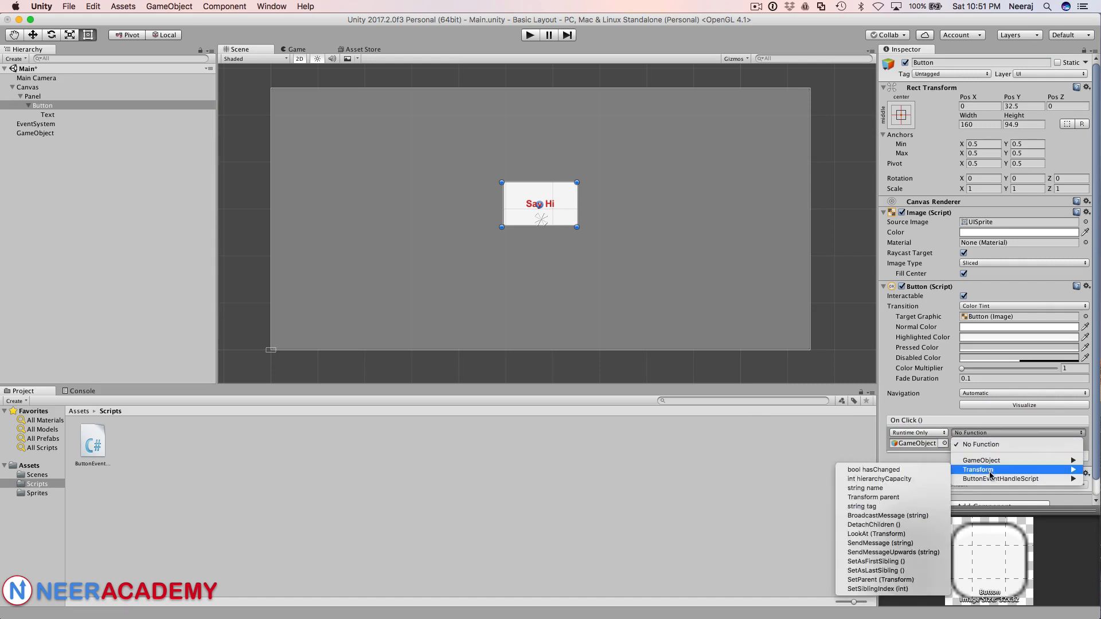
pyautogui.moveTo(992, 484)
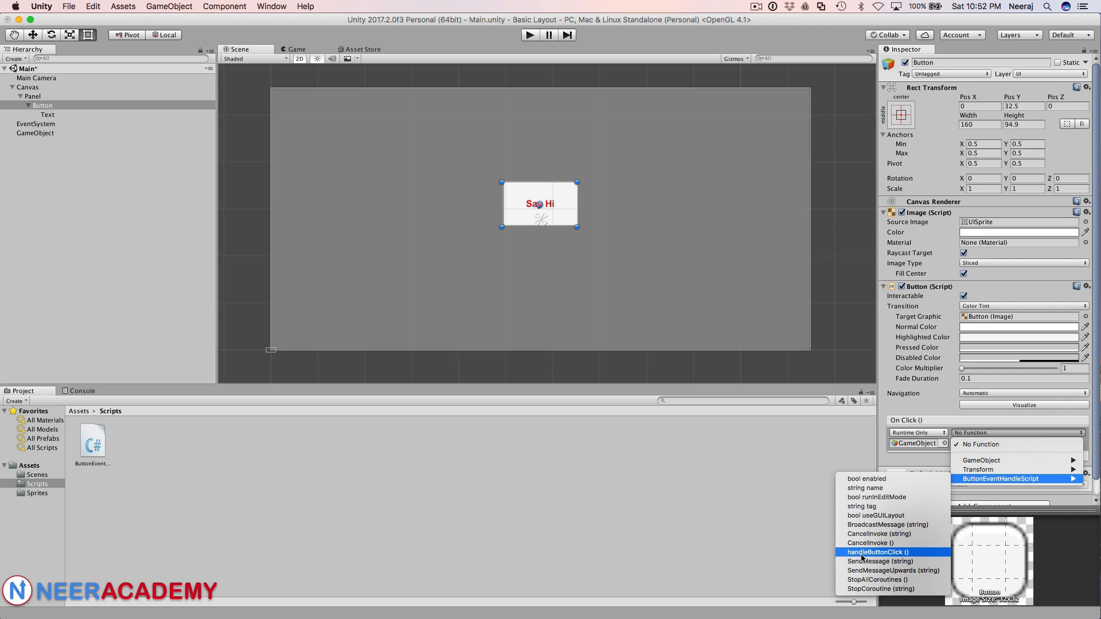
pyautogui.click(892, 554)
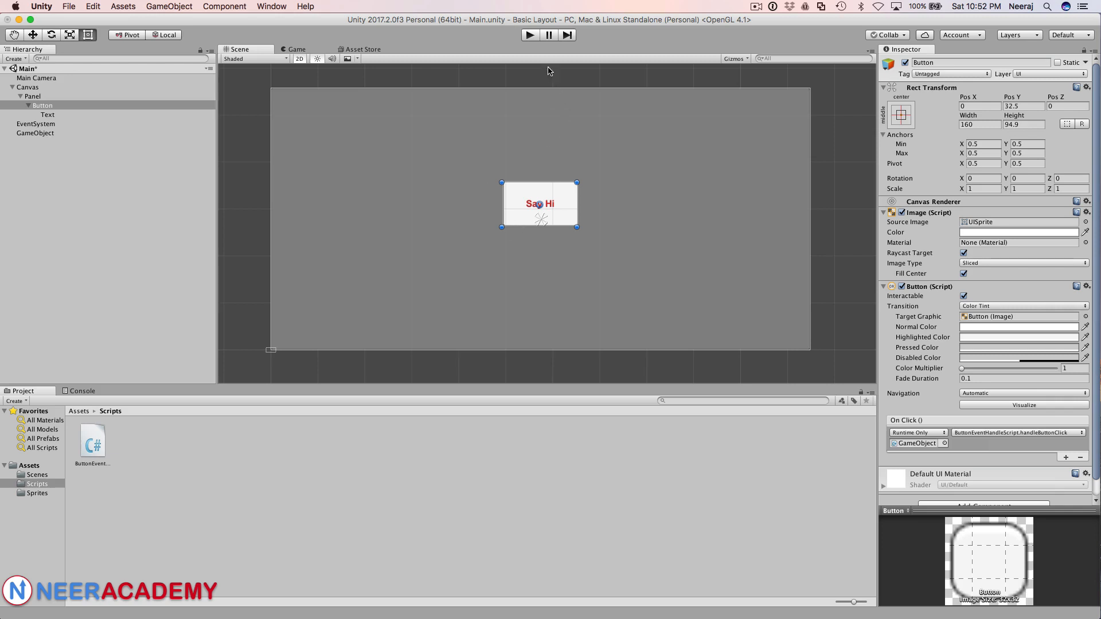
# Run the scene, trigger the Say Hi button in the game, and check the Console for its log message
pyautogui.click(507, 23)
pyautogui.click(528, 37)
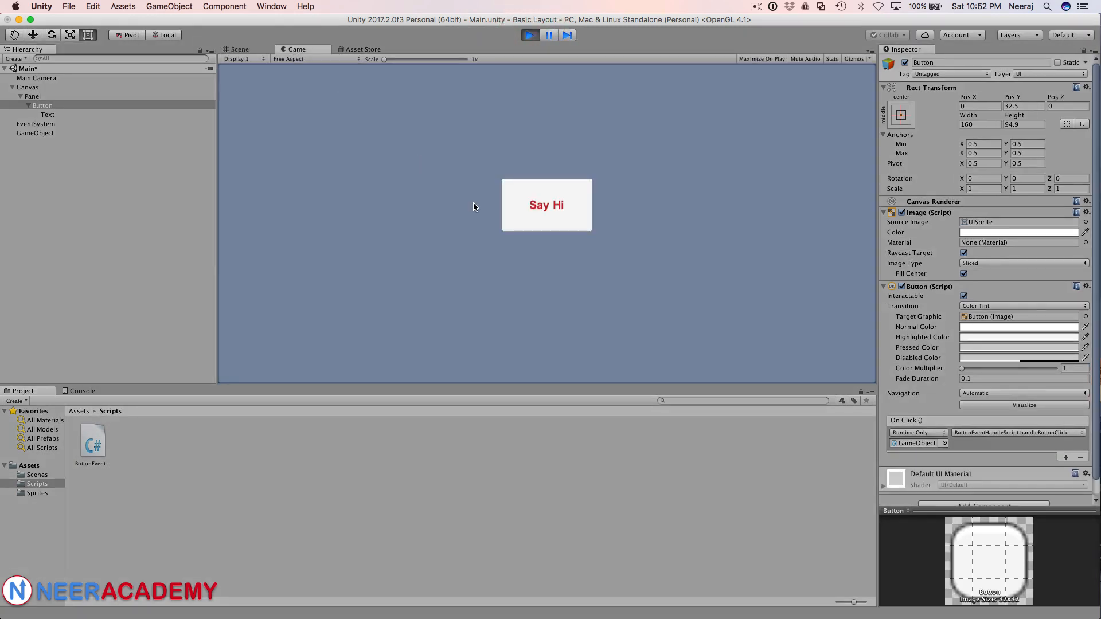
pyautogui.click(551, 203)
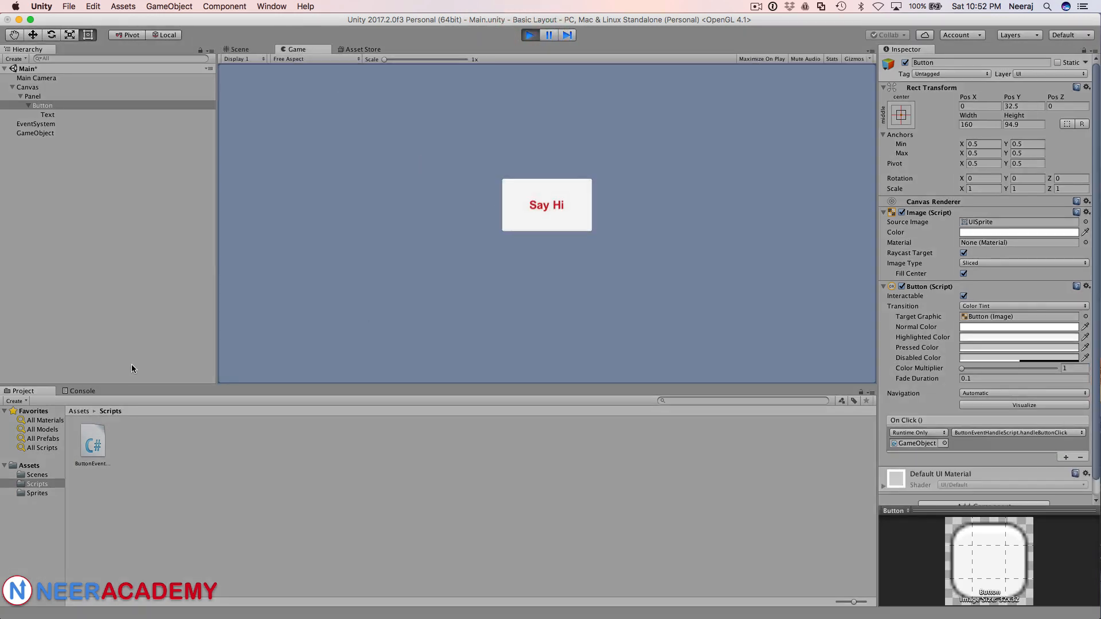
pyautogui.click(546, 208)
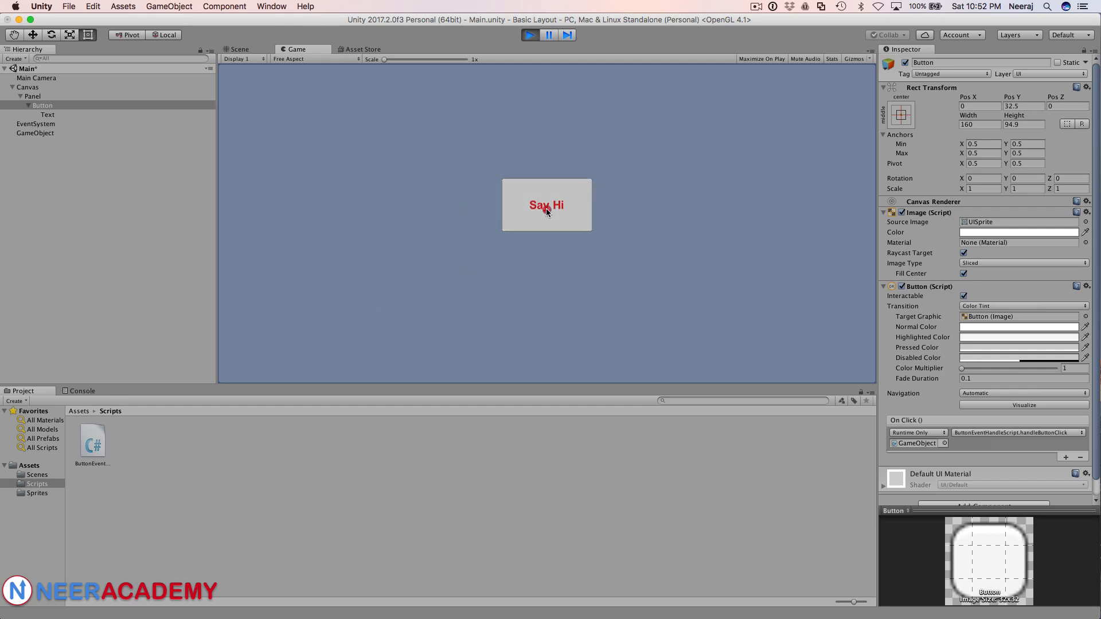
pyautogui.click(81, 392)
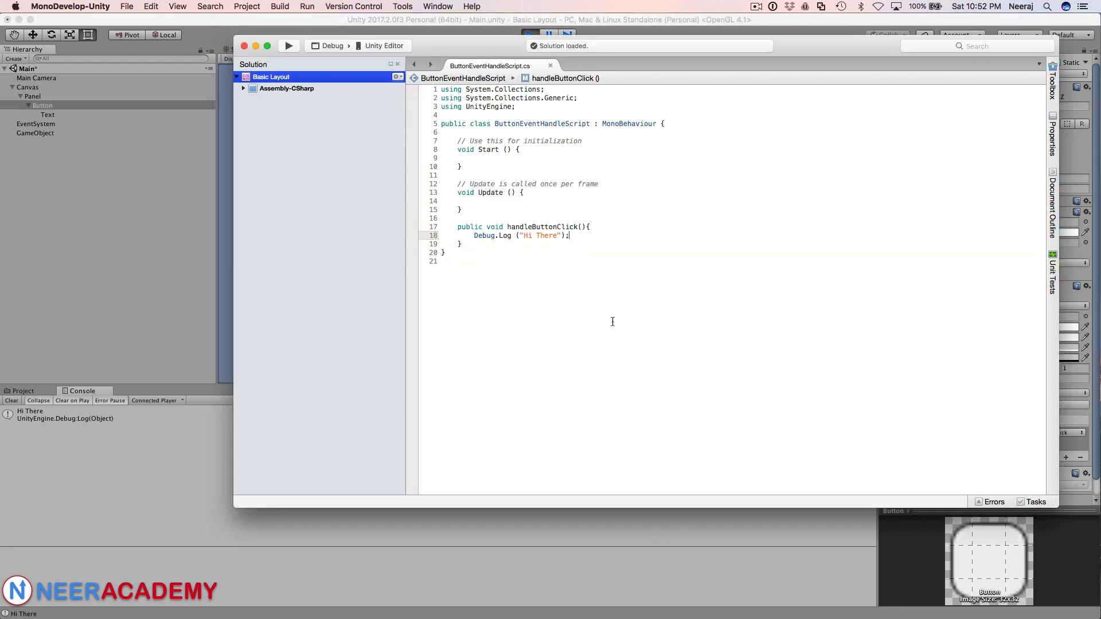
# Review the Debug.Log line inside handleButtonClick in MonoDevelop, then return to Unity
pyautogui.click(545, 245)
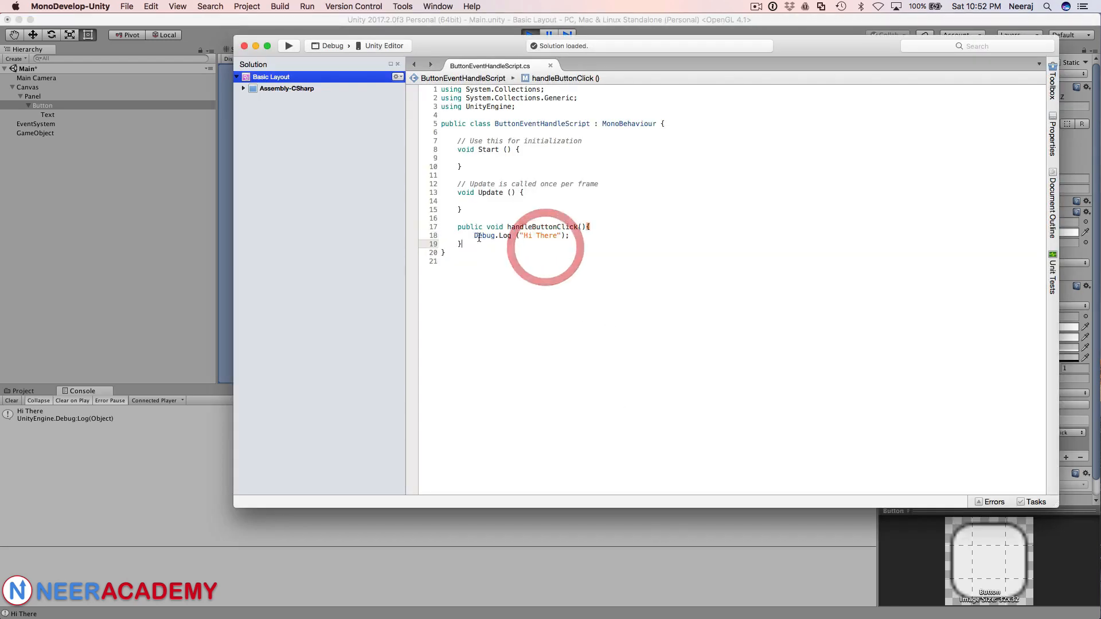
pyautogui.moveTo(479, 237)
pyautogui.mouseDown()
pyautogui.moveTo(580, 237)
pyautogui.moveTo(463, 235)
pyautogui.moveTo(473, 236)
pyautogui.mouseUp()
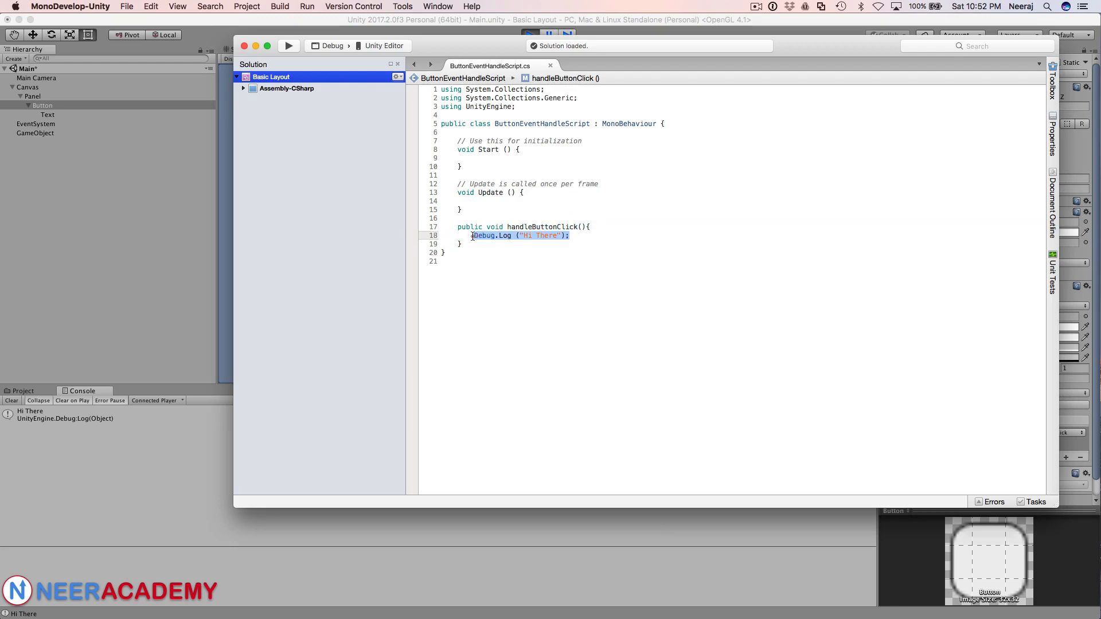
pyautogui.click(579, 238)
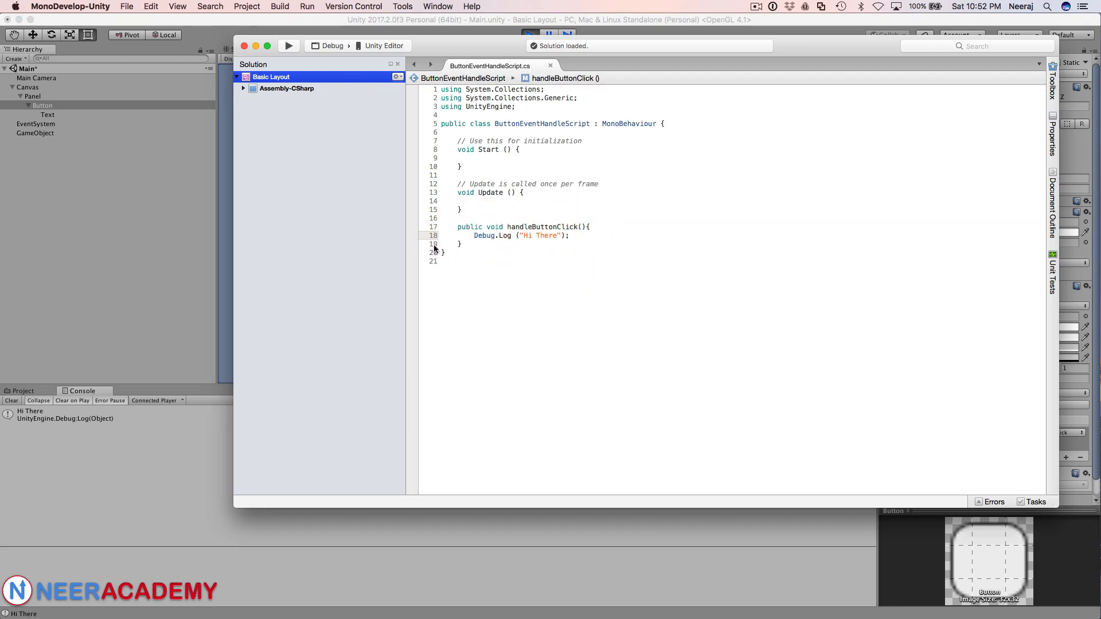
pyautogui.click(259, 20)
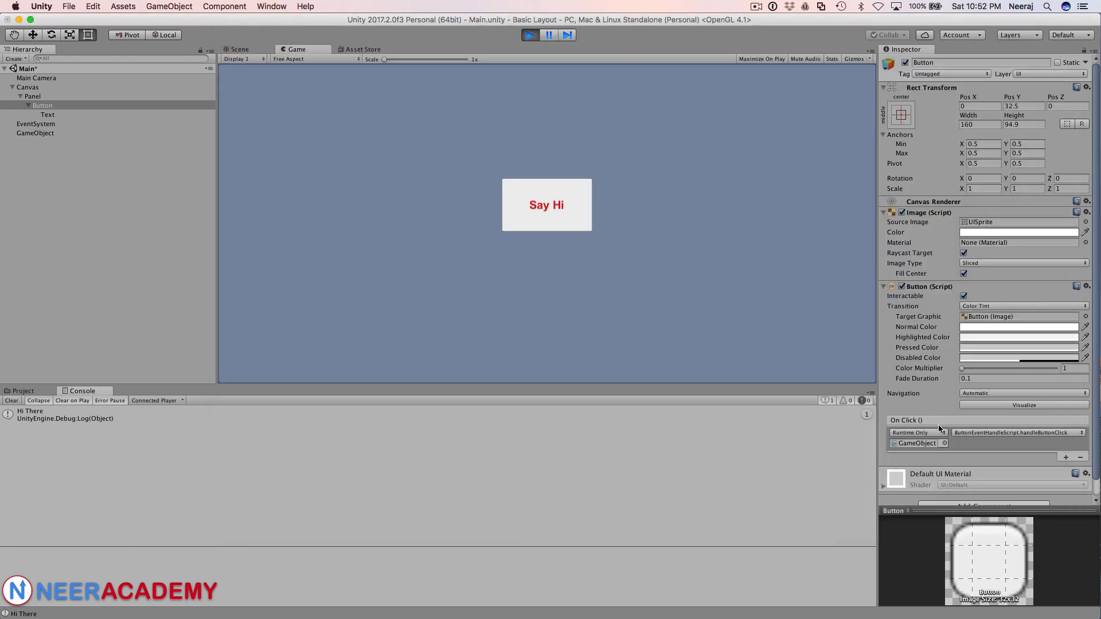
# Add a second empty entry to the Button's On Click () list and remove it again
pyautogui.scroll(-1, 952, 430)
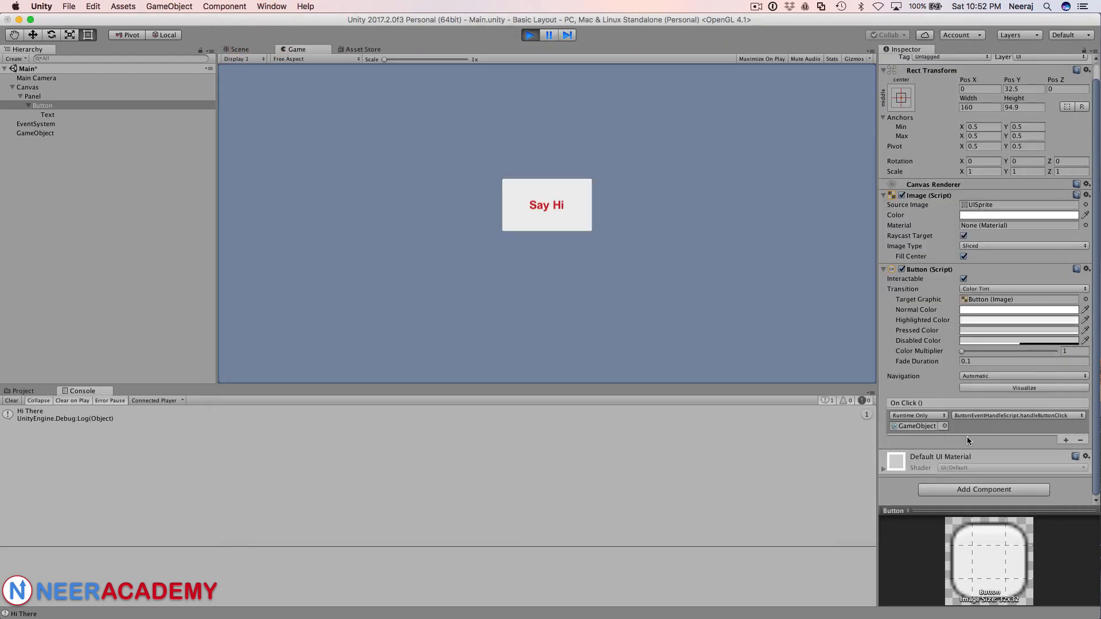
pyautogui.click(1065, 440)
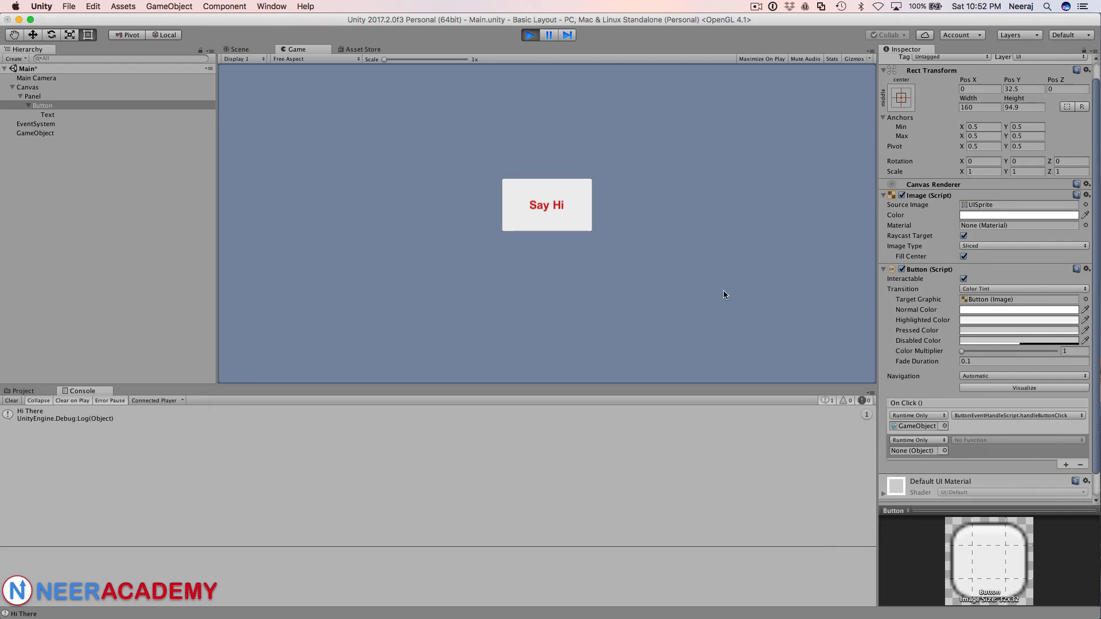
pyautogui.click(1054, 450)
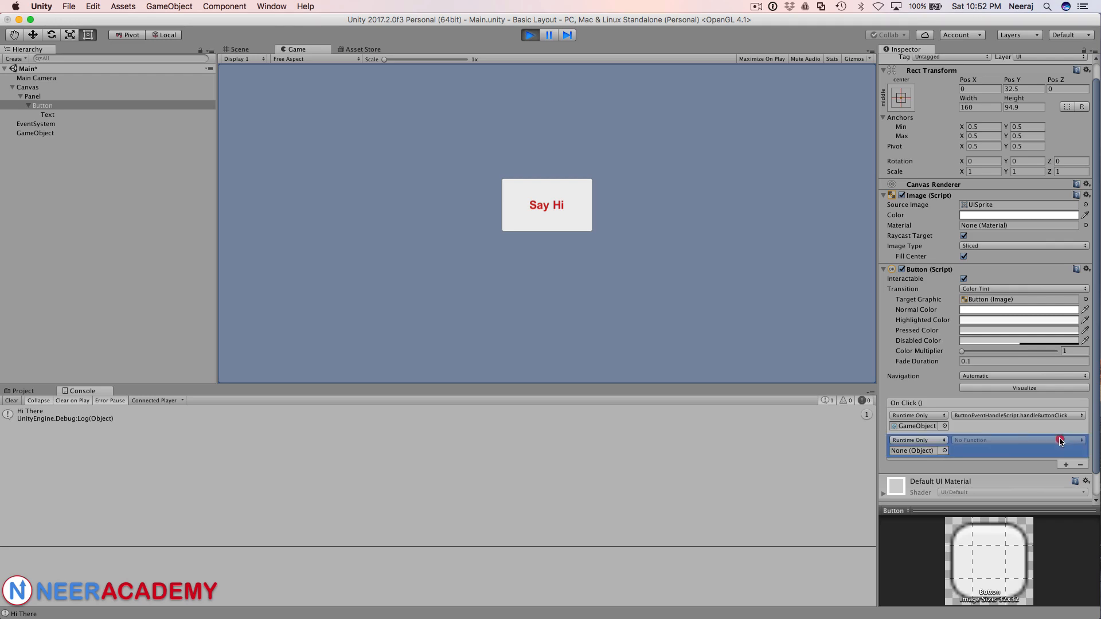
pyautogui.click(1081, 466)
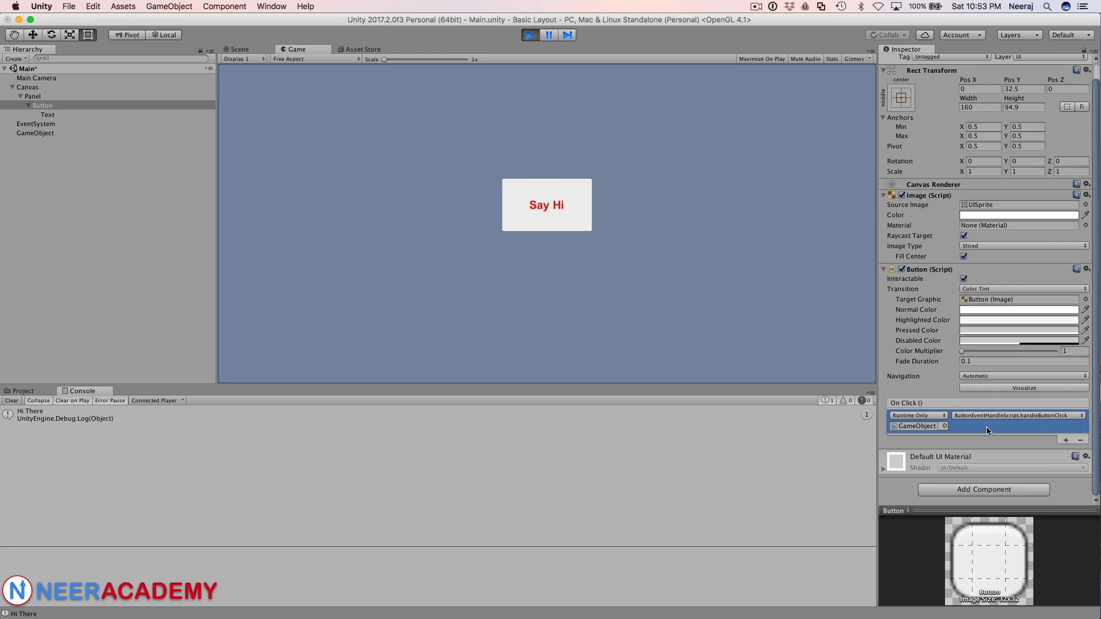
pyautogui.click(966, 429)
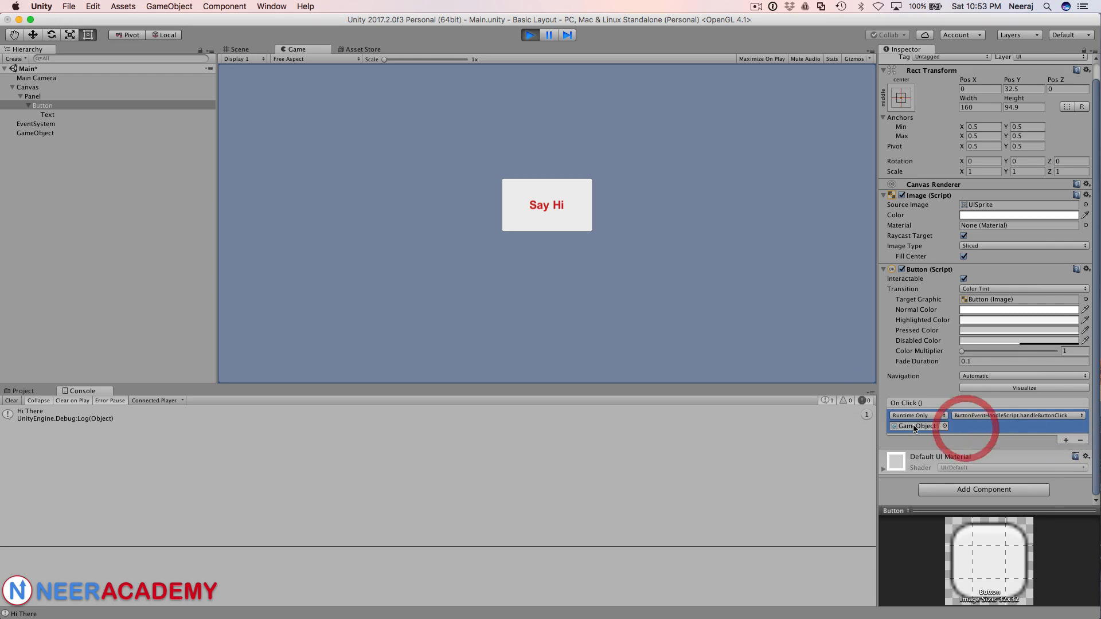